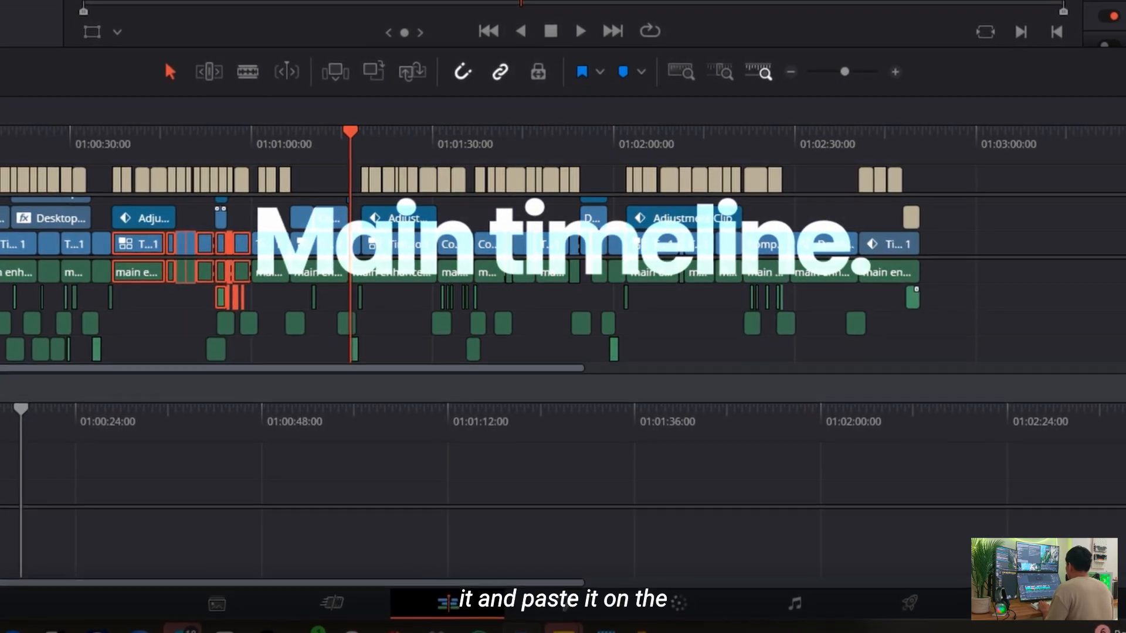
Paste the clips copied from the upper timeline into the empty lower timeline
click(3, 419)
key(ctrl+v)
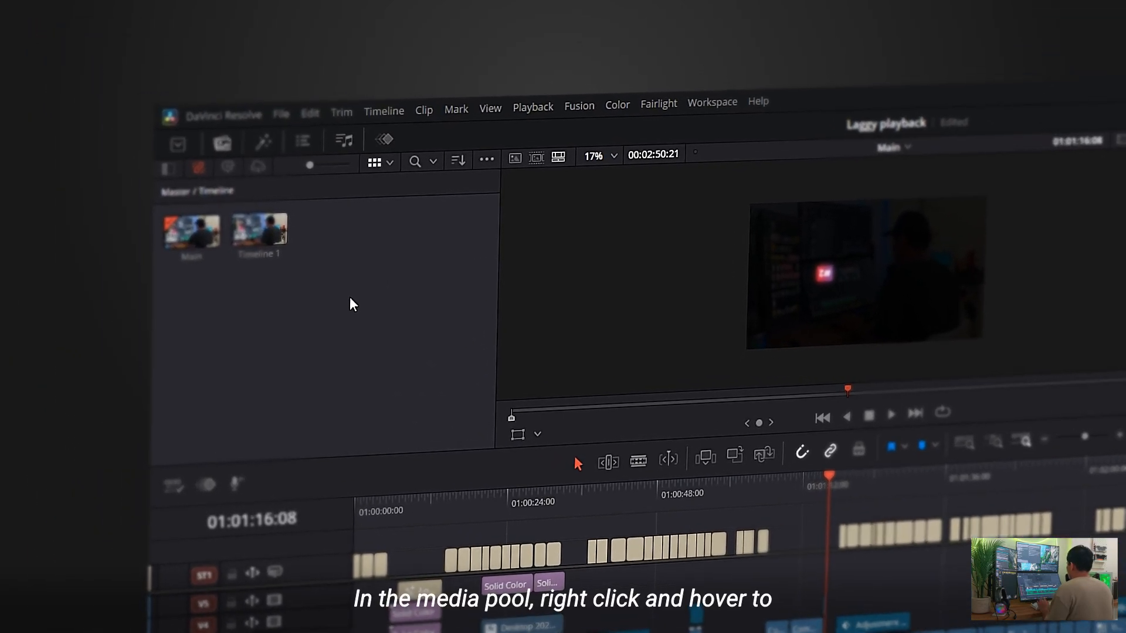
Create a new empty timeline named Reels with custom settings instead of the project settings, using a vertical resolution
right_click(351, 298)
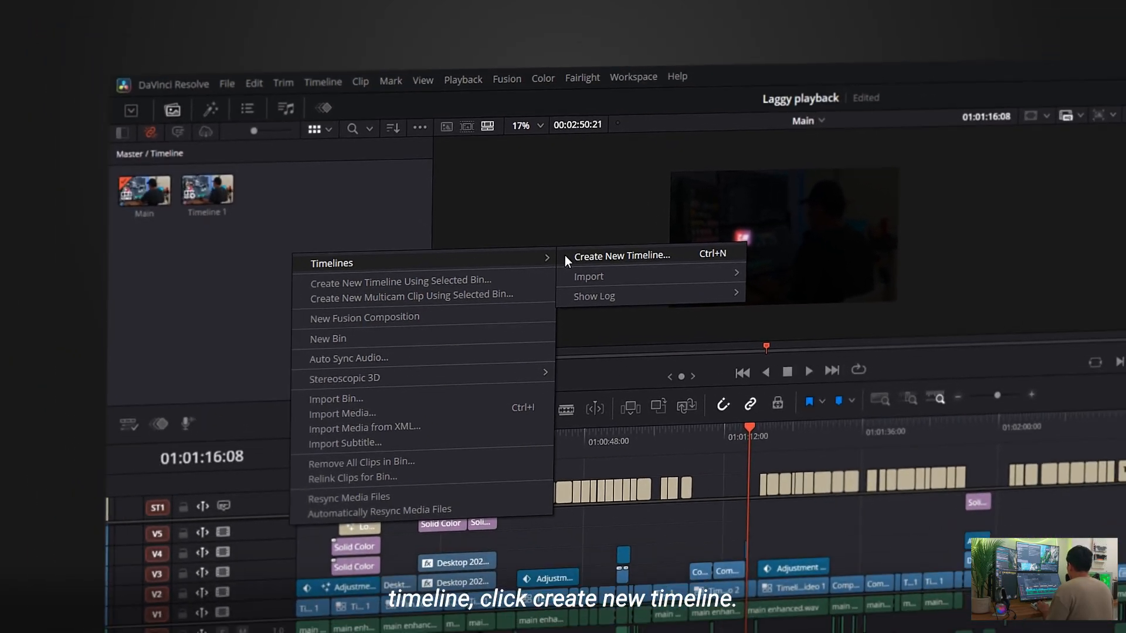
click(654, 295)
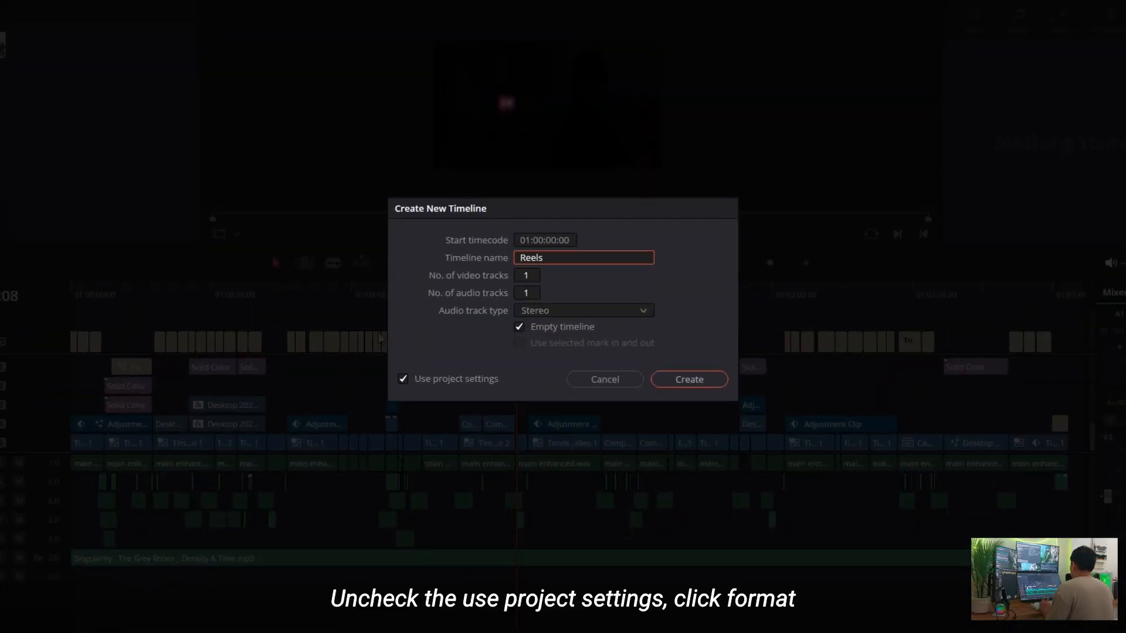
click(420, 381)
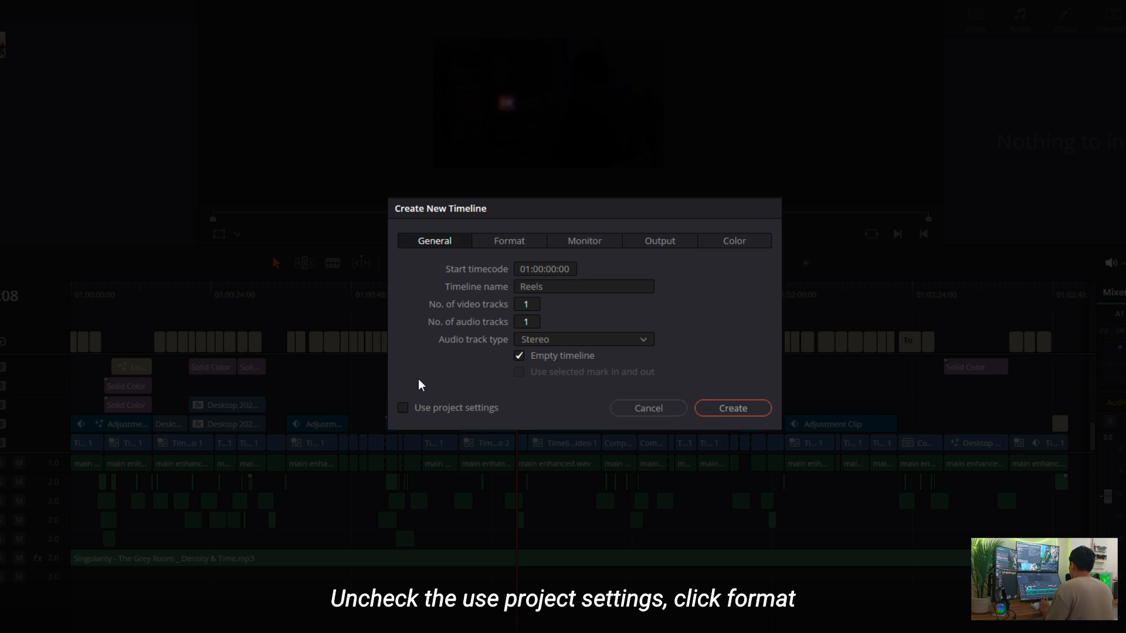
click(528, 242)
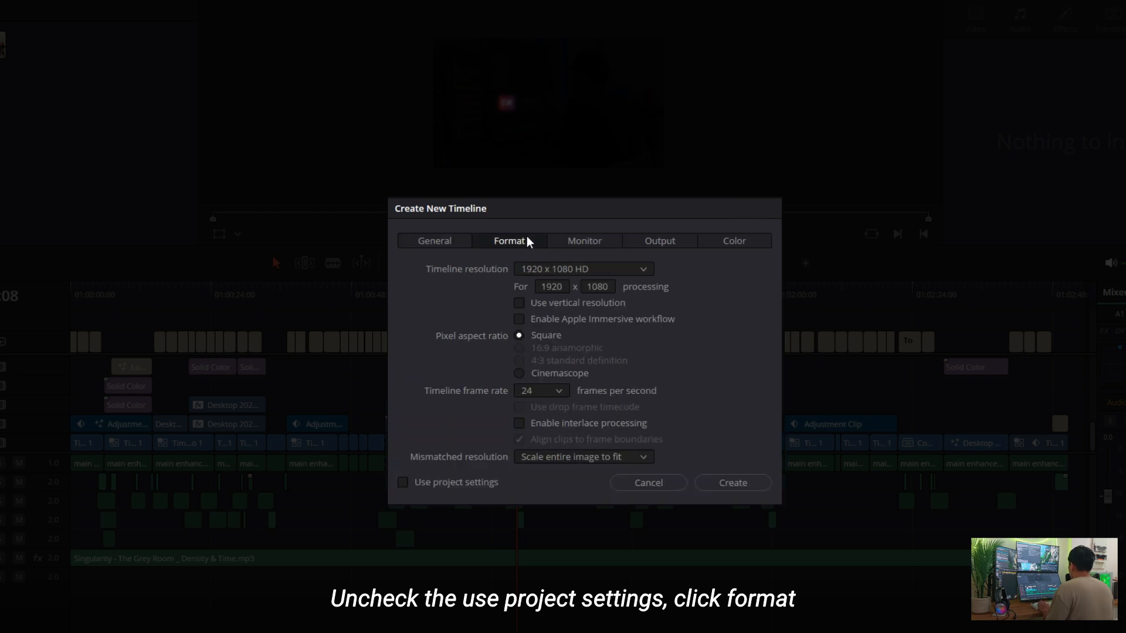
click(520, 304)
click(733, 482)
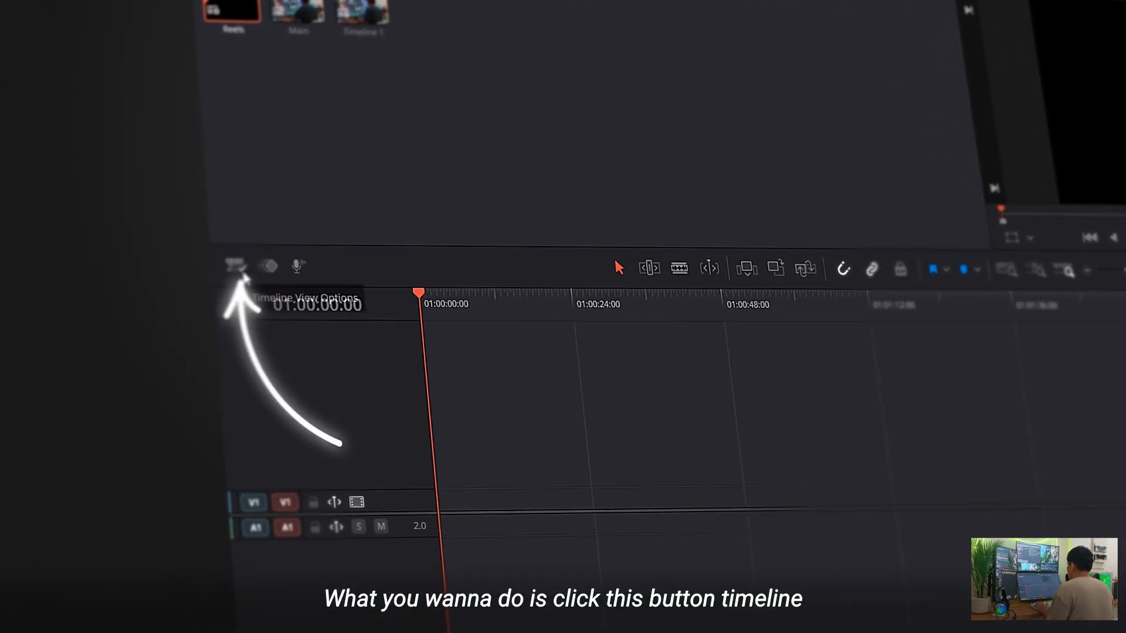
Display stacked timelines with Main in the upper one and load Reels into an added timeline below it
click(238, 267)
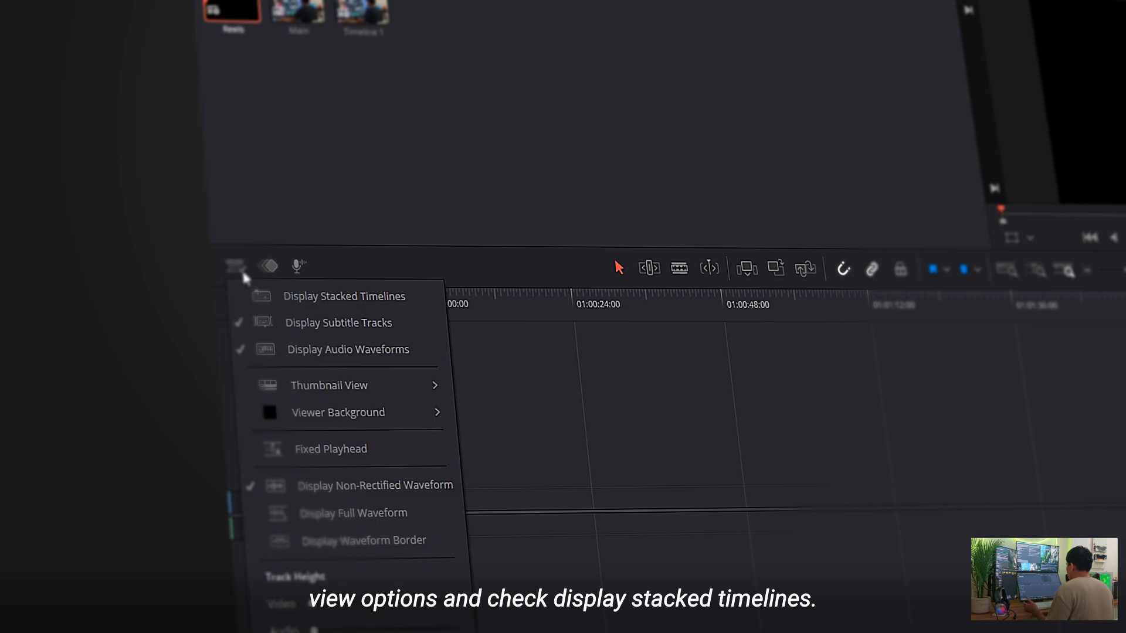
click(271, 298)
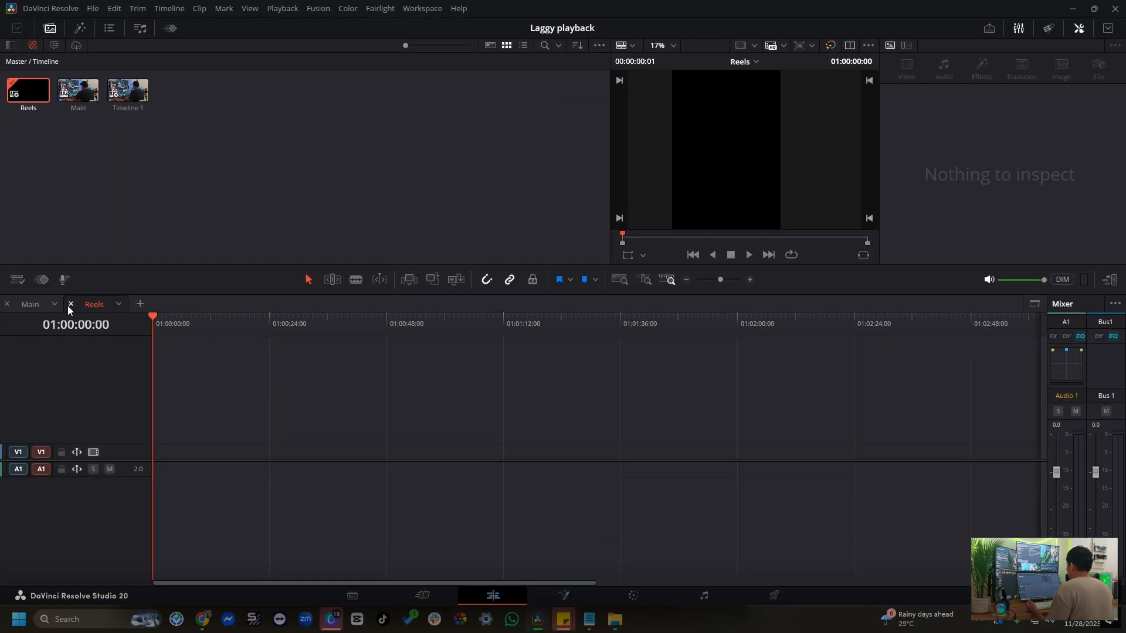
click(70, 305)
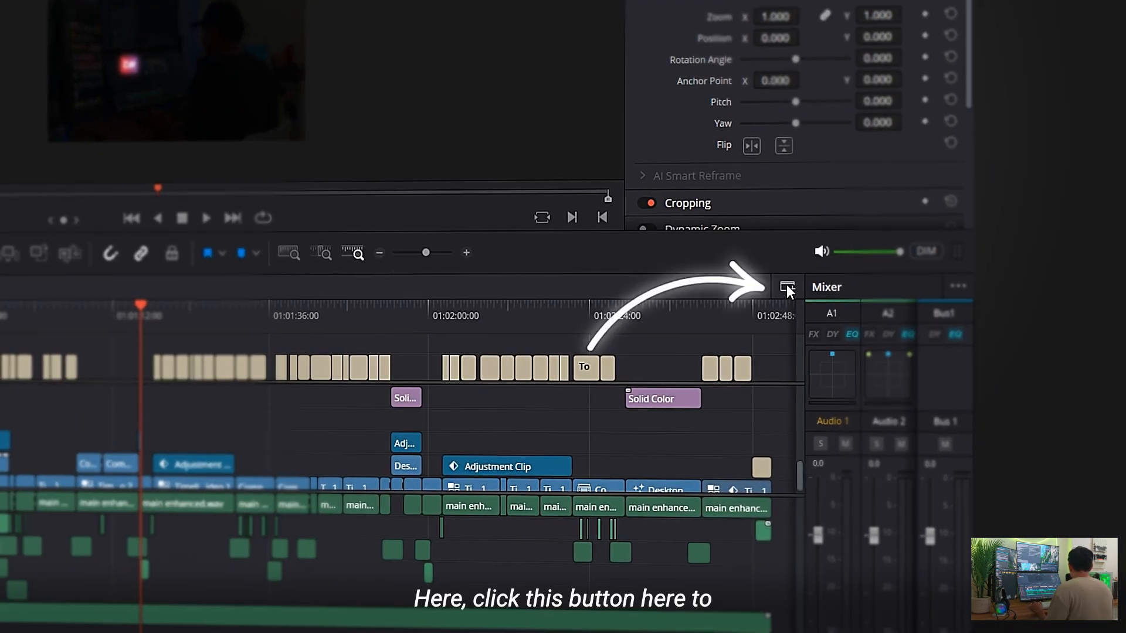
click(787, 287)
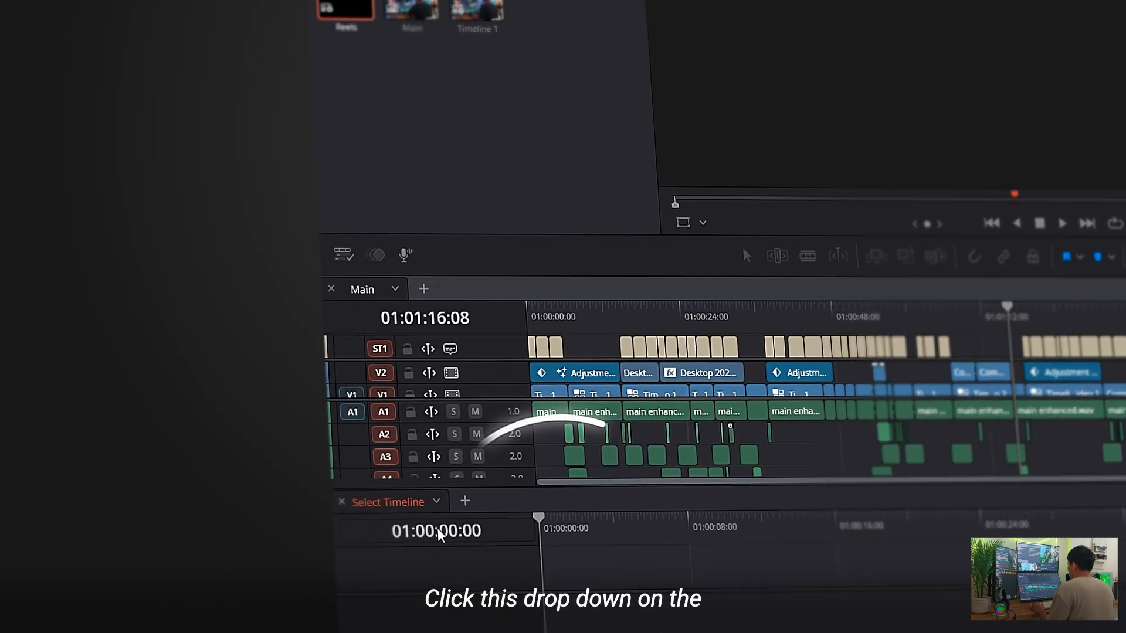
click(437, 502)
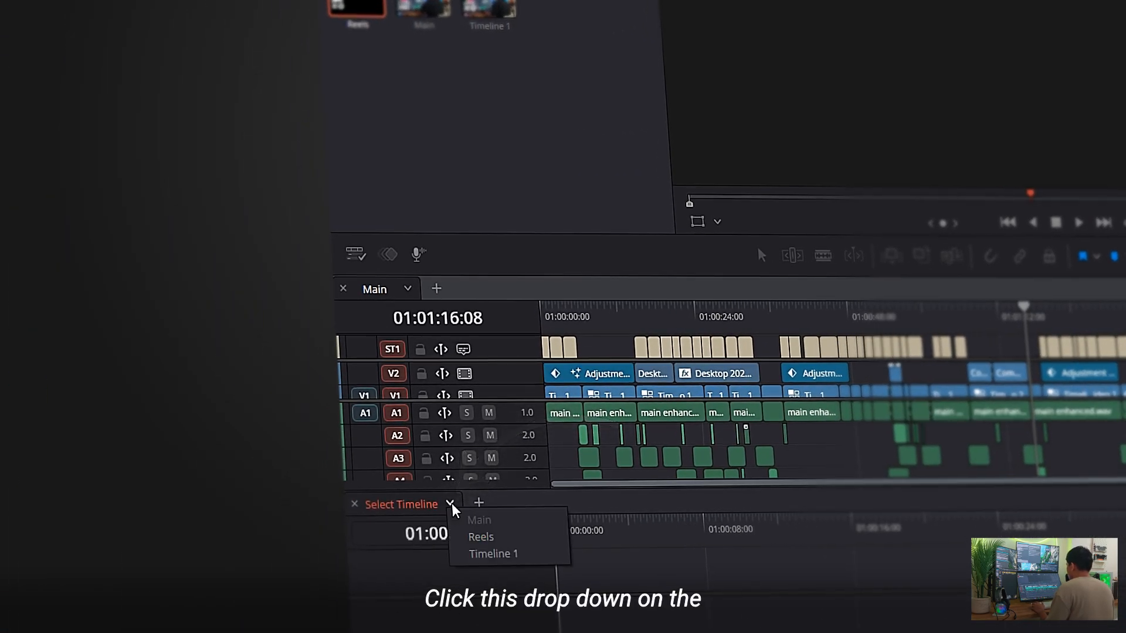
click(480, 538)
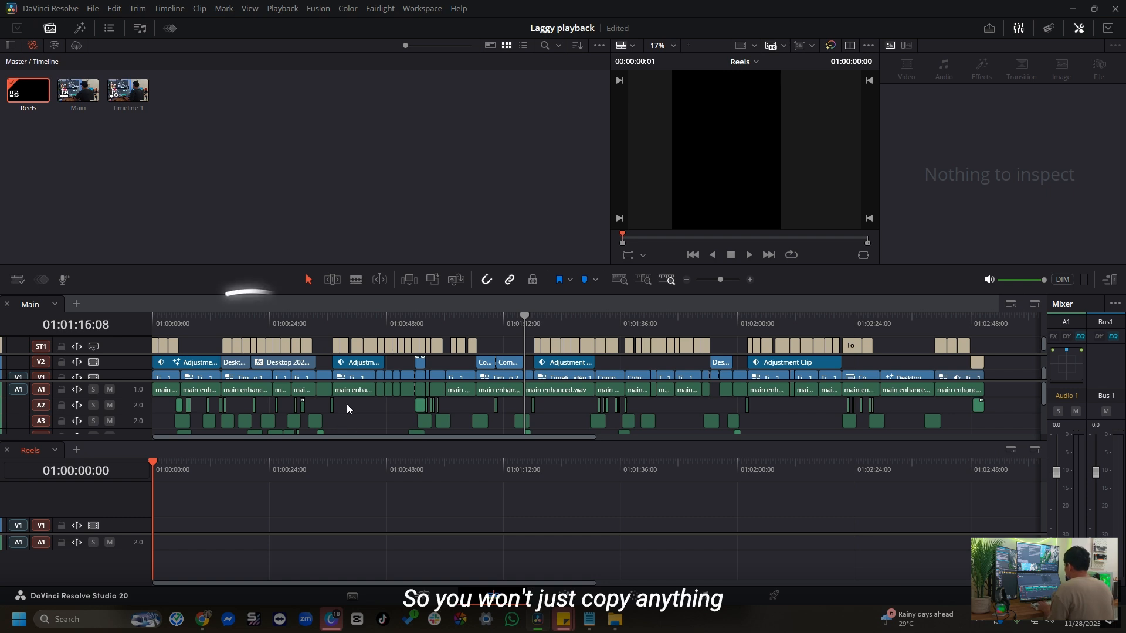
Copy two separate groups of clips from the Main timeline into Reels, placing the first group at 01:00:03:14
drag(347, 409, 407, 364)
click(170, 459)
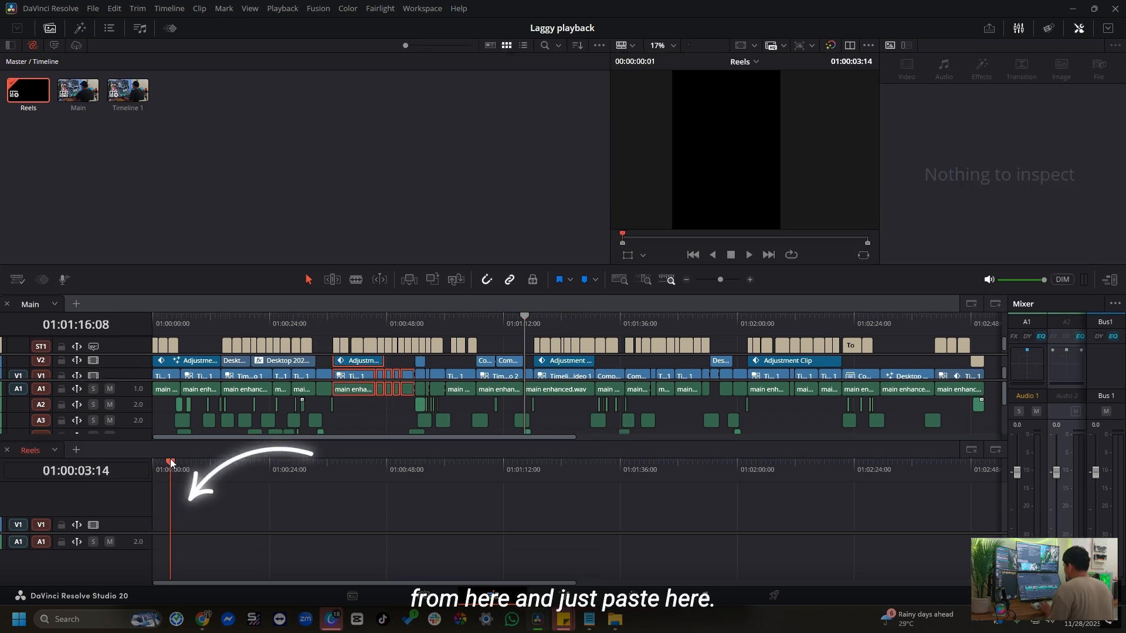
key(ctrl+v)
drag(658, 411, 727, 371)
click(374, 462)
key(ctrl+v)
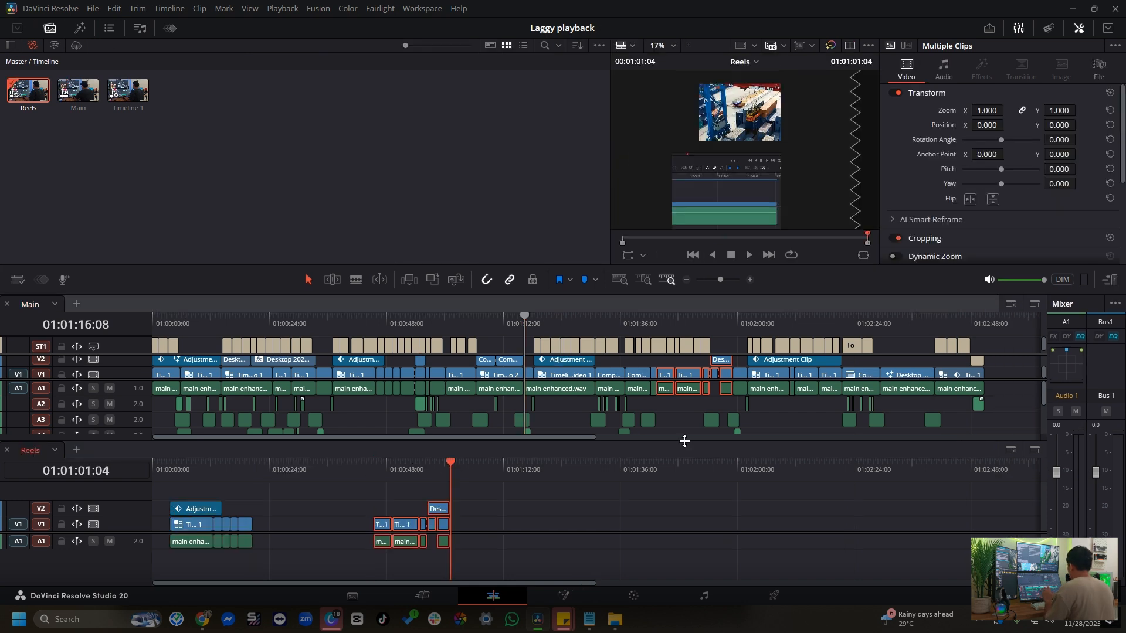
click(795, 417)
key(ctrl+v)
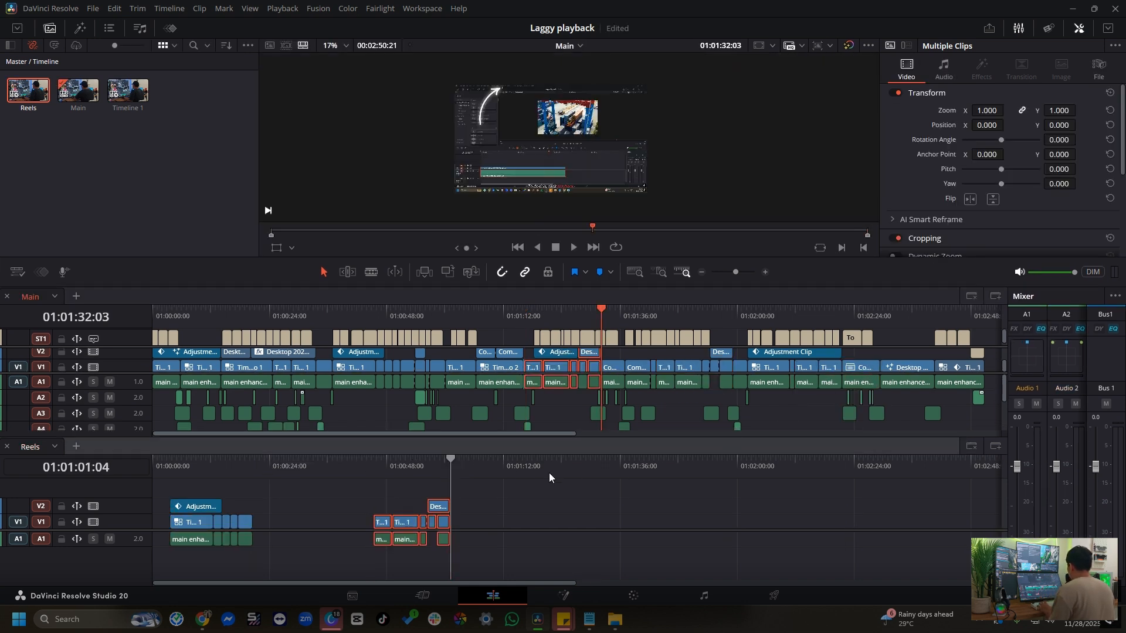
key(ctrl+z)
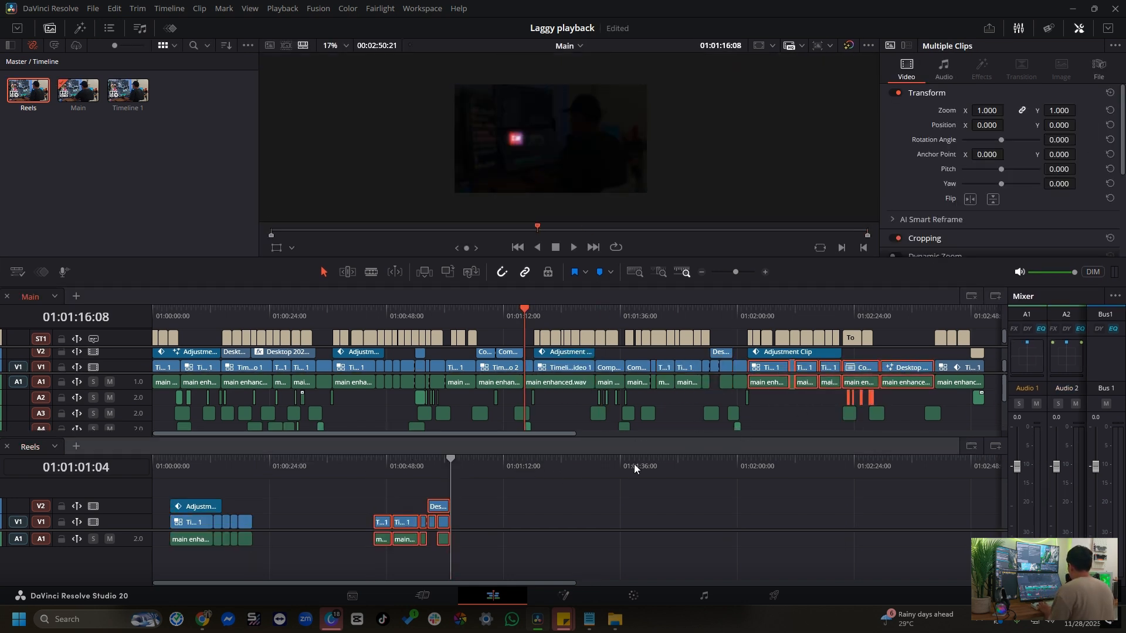
Paste the clips selected after 01:02:00 in Main behind the existing clips in Reels, and close the stacked timeline
click(603, 462)
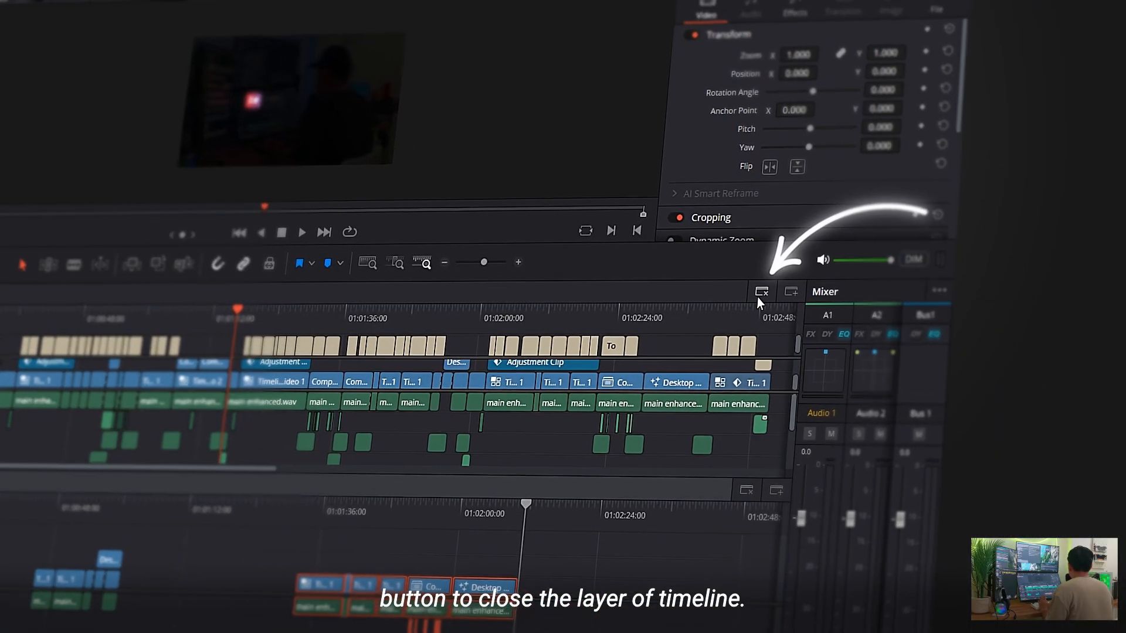
click(884, 294)
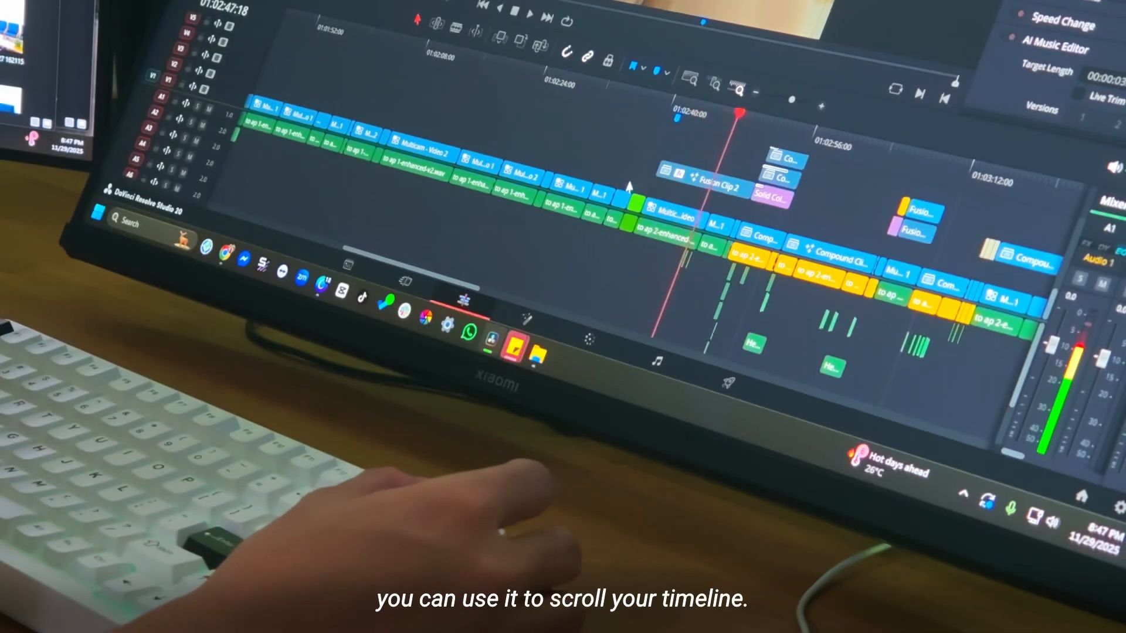
key(shift+Right)
key(shift+Right)
key(shift+Right)
key(shift+Right)
key(shift+Right)
key(shift+Right)
key(shift+Right)
key(shift+Right)
key(shift+Right)
key(shift+Right)
key(shift+Right)
key(shift+Right)
key(shift+Right)
key(shift+Right)
key(shift+Right)
key(shift+Right)
key(shift+Right)
key(shift+Right)
key(shift+Right)
key(shift+Right)
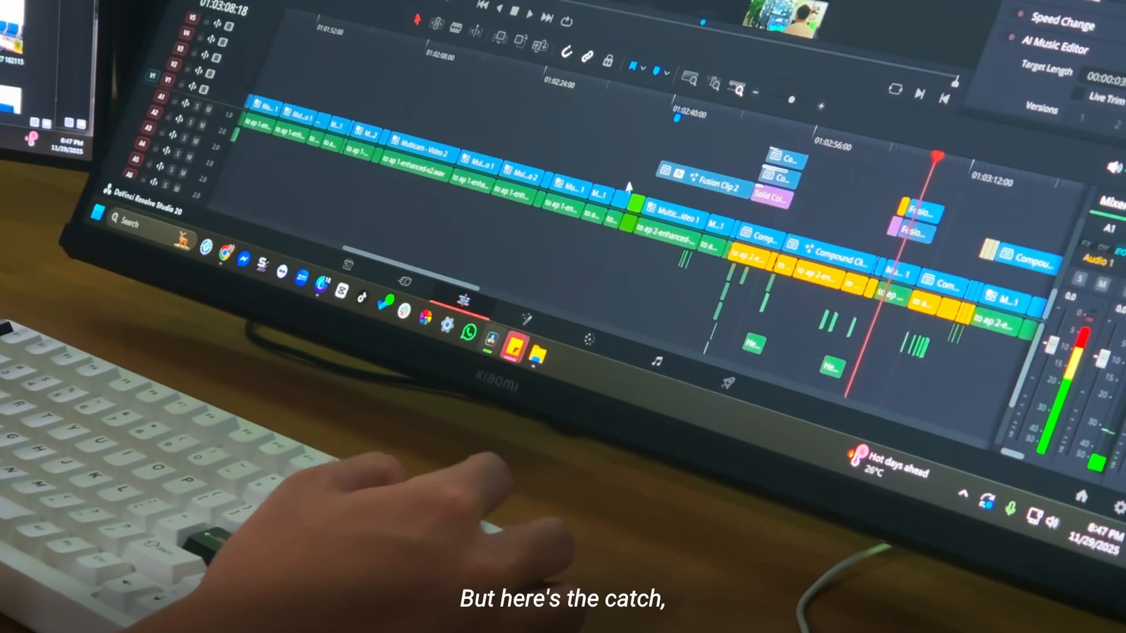
key(shift+Right)
key(shift+Right)
key(shift+Right)
key(shift+Right)
key(shift+Right)
key(shift+Right)
key(shift+Right)
key(shift+Right)
key(shift+Right)
key(shift+Right)
key(shift+Right)
key(shift+Right)
key(shift+Right)
key(shift+Right)
key(shift+Right)
key(shift+Right)
key(shift+Right)
key(shift+Right)
key(shift+Right)
key(shift+Right)
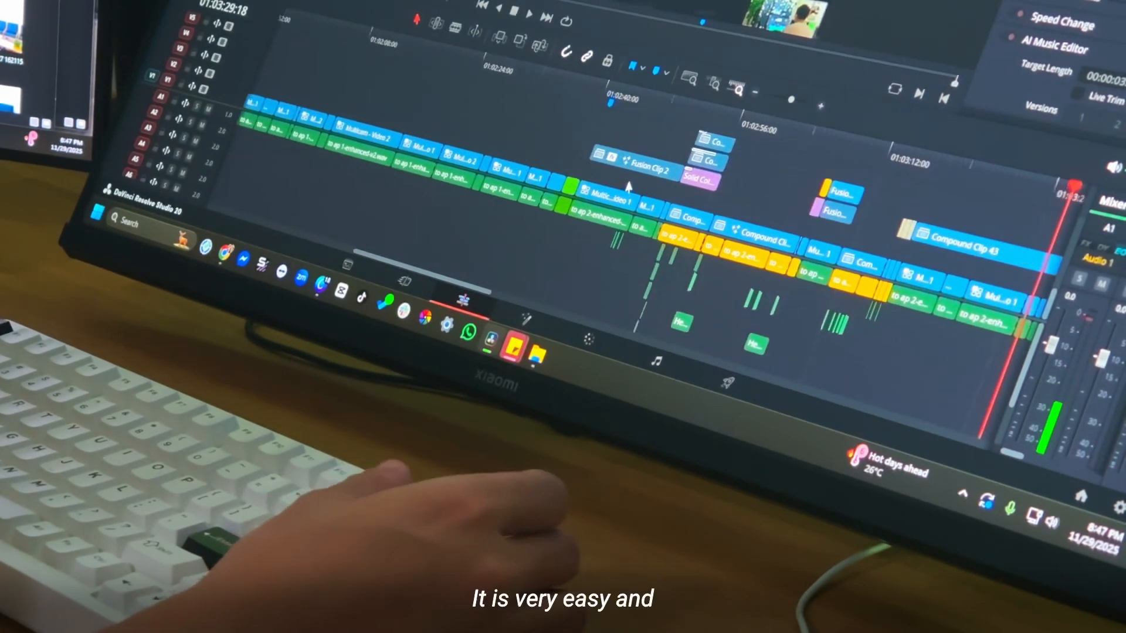
key(ctrl+minus)
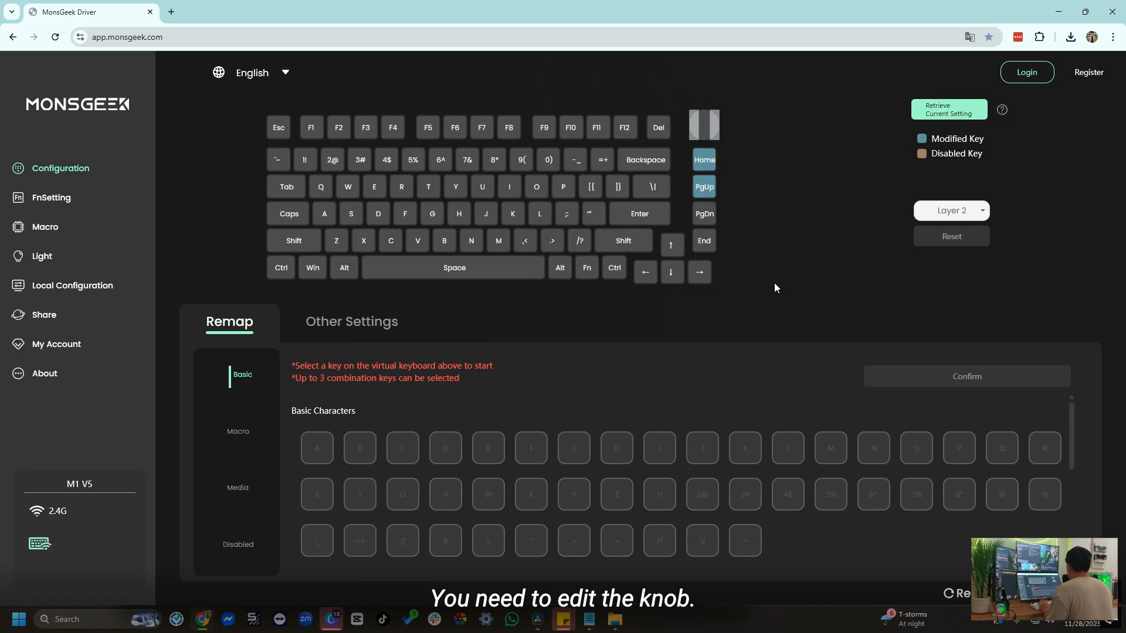
In the MonsGeek Driver web app, remap the keyboard knob on Layer 2: left turn to Left Arrow, right turn to Right Arrow
click(694, 130)
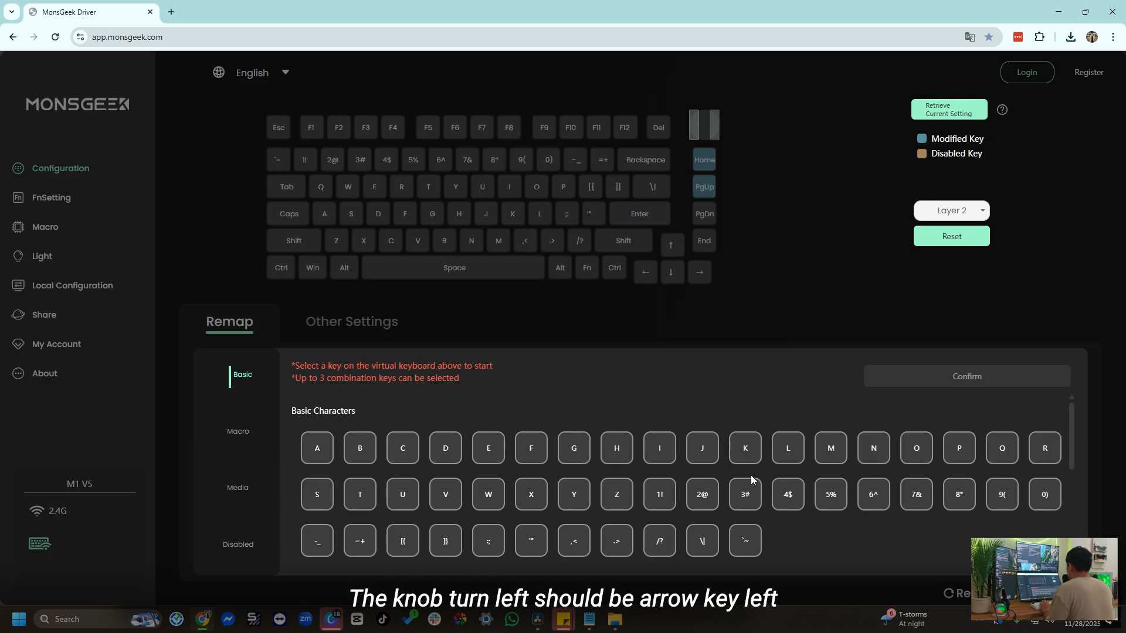
scroll(751, 476, down, 2)
click(963, 508)
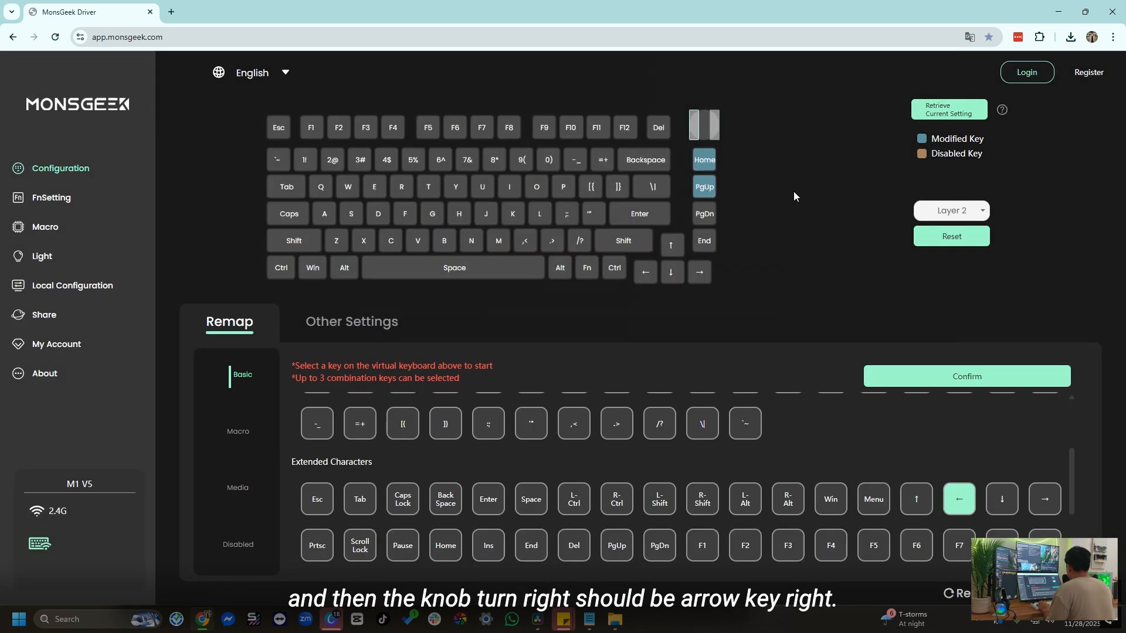
click(716, 134)
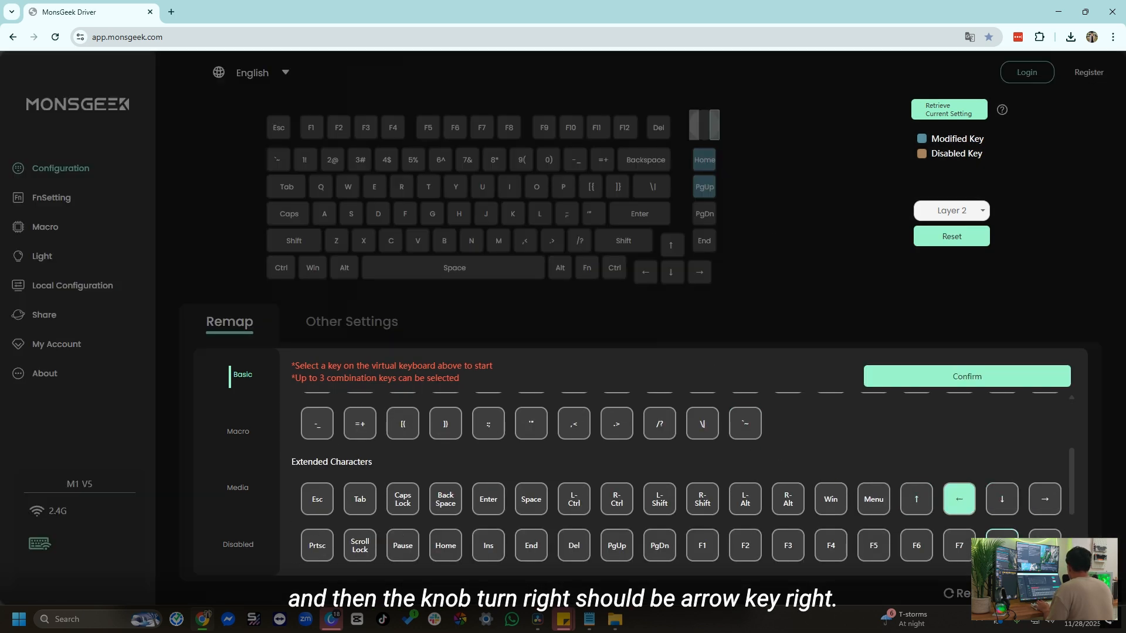
click(1047, 501)
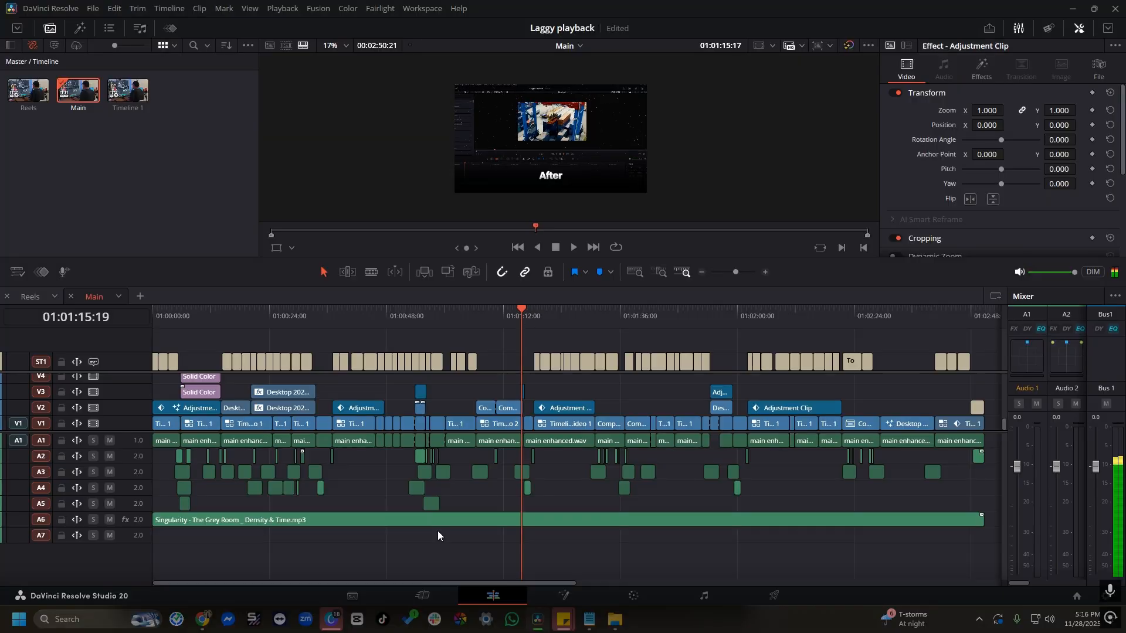
scroll(437, 531, down, 5)
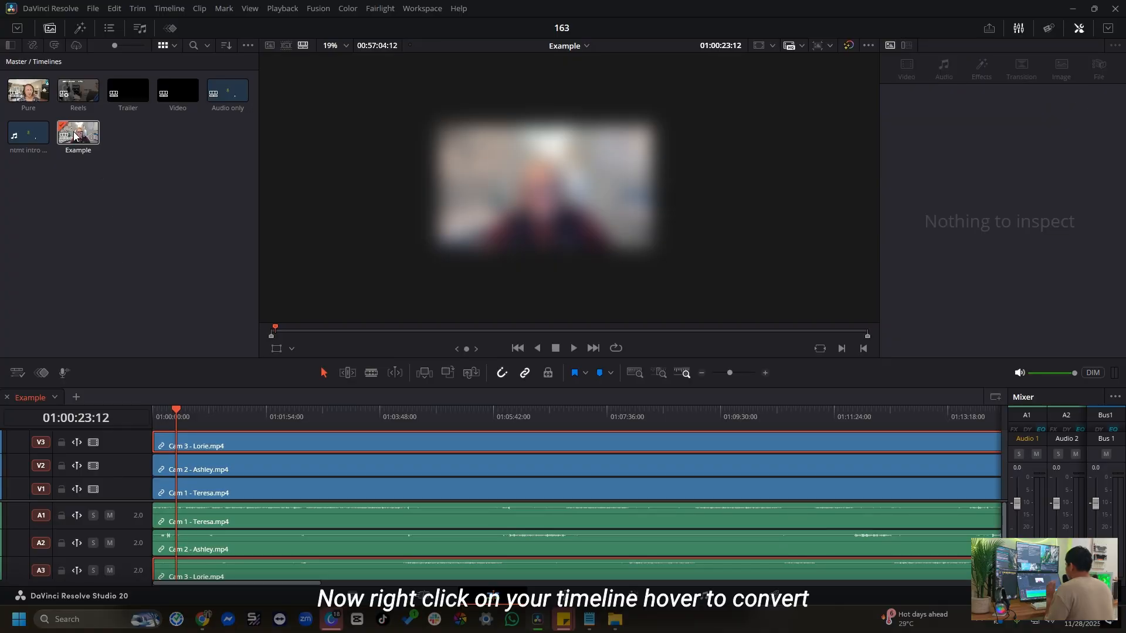
Convert the Example timeline with the three aligned cameras to a multicam clip using source audio channels
right_click(75, 136)
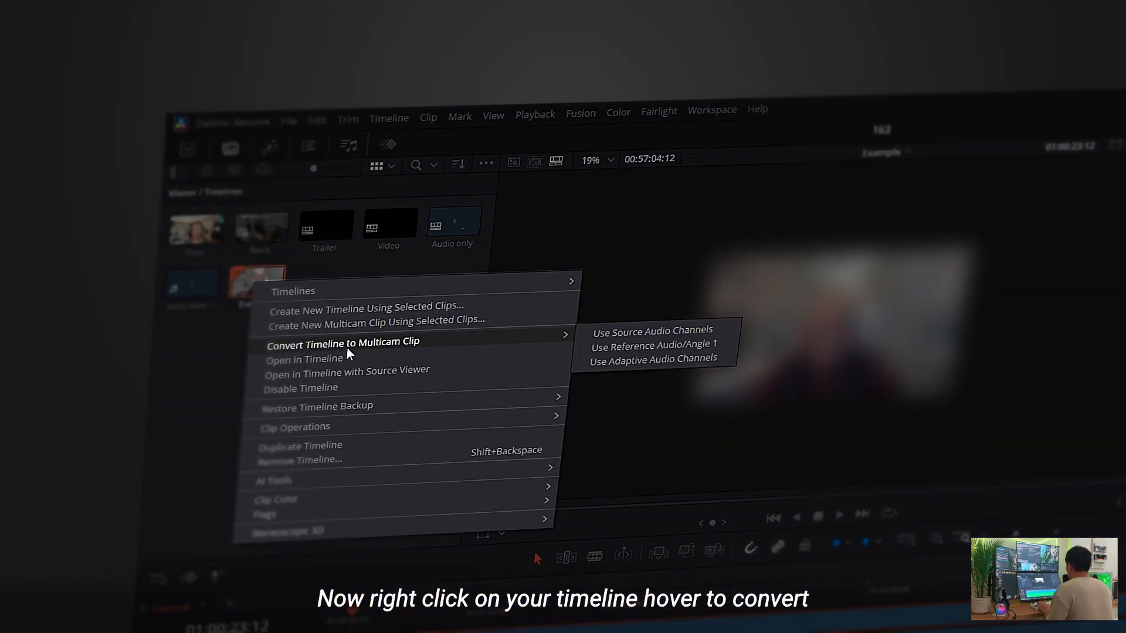
click(593, 335)
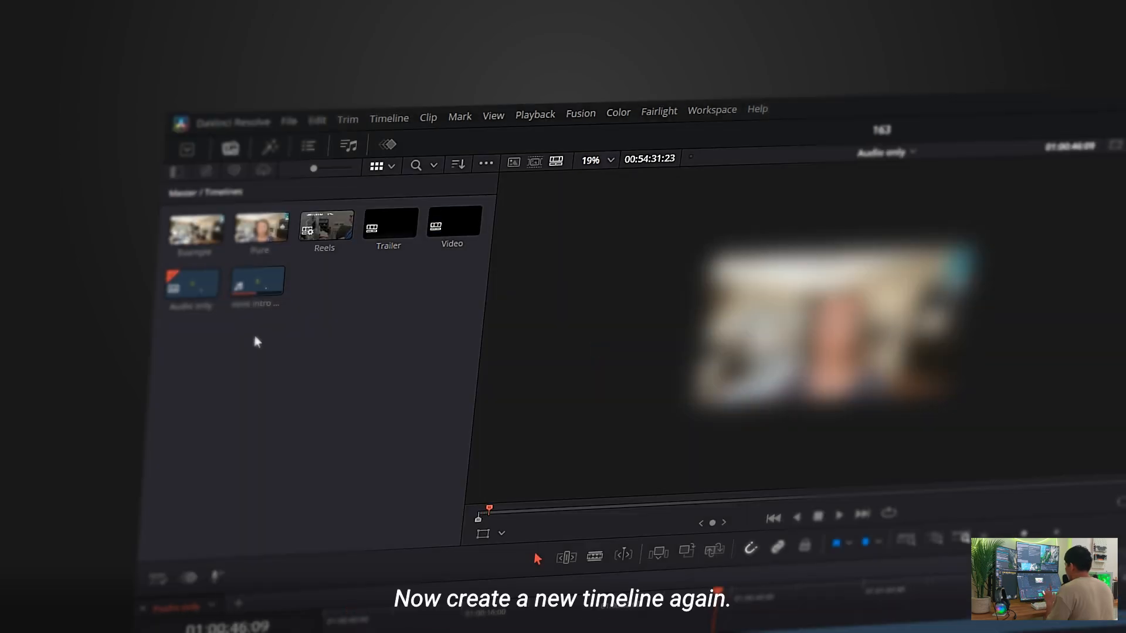
Create a new timeline named Cutting timeline and place the Example multicam clip at its start
right_click(275, 330)
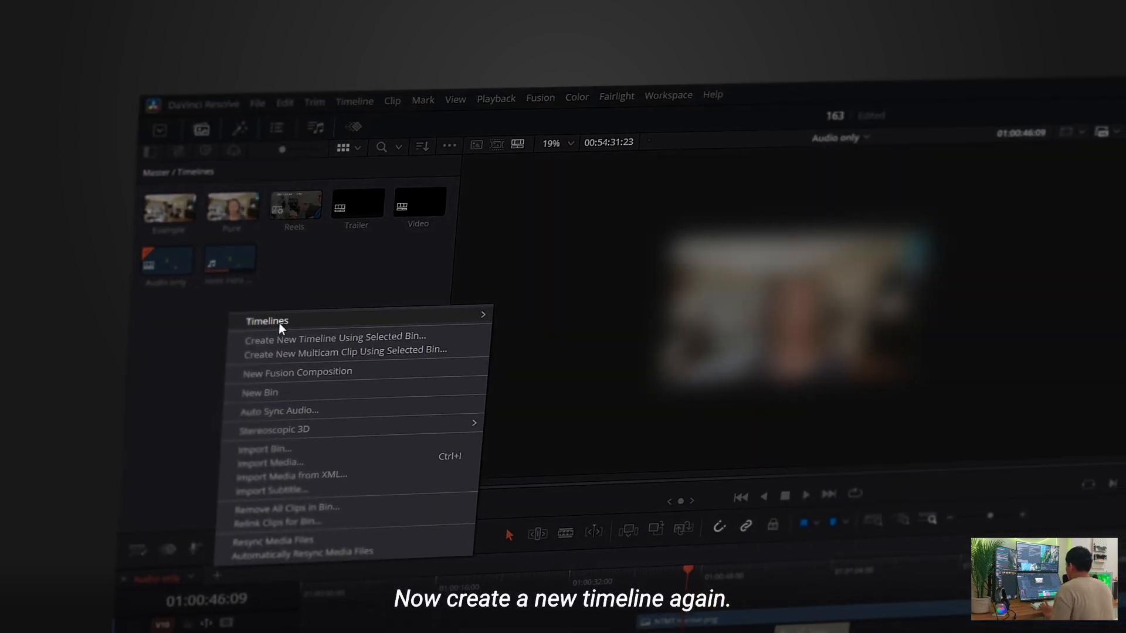
mouse_move(381, 337)
click(589, 330)
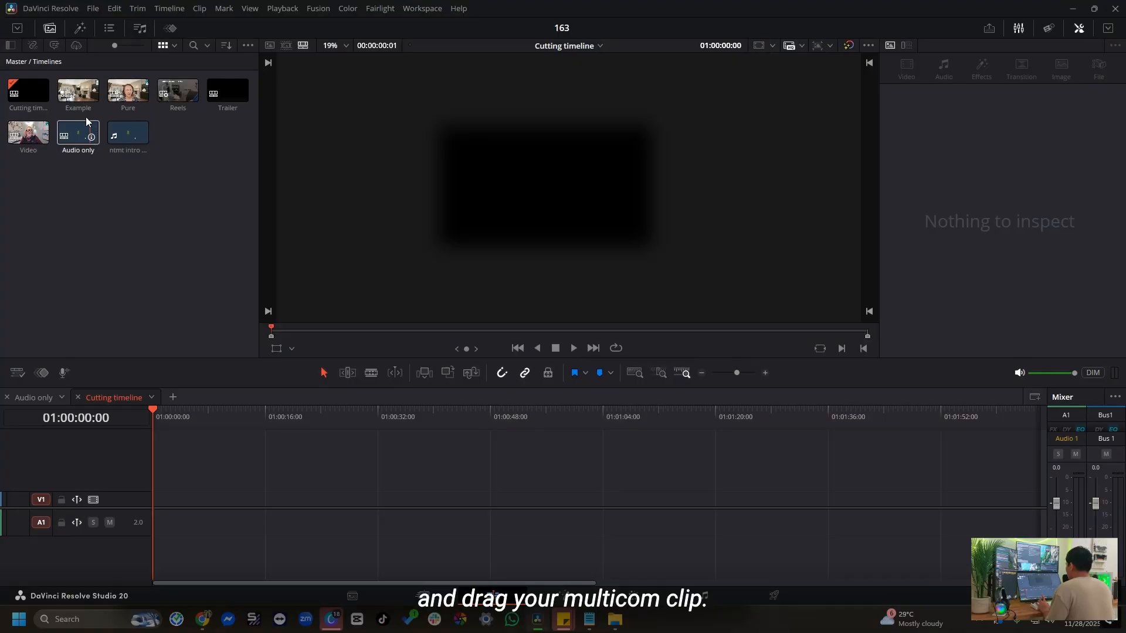
drag(78, 90, 218, 500)
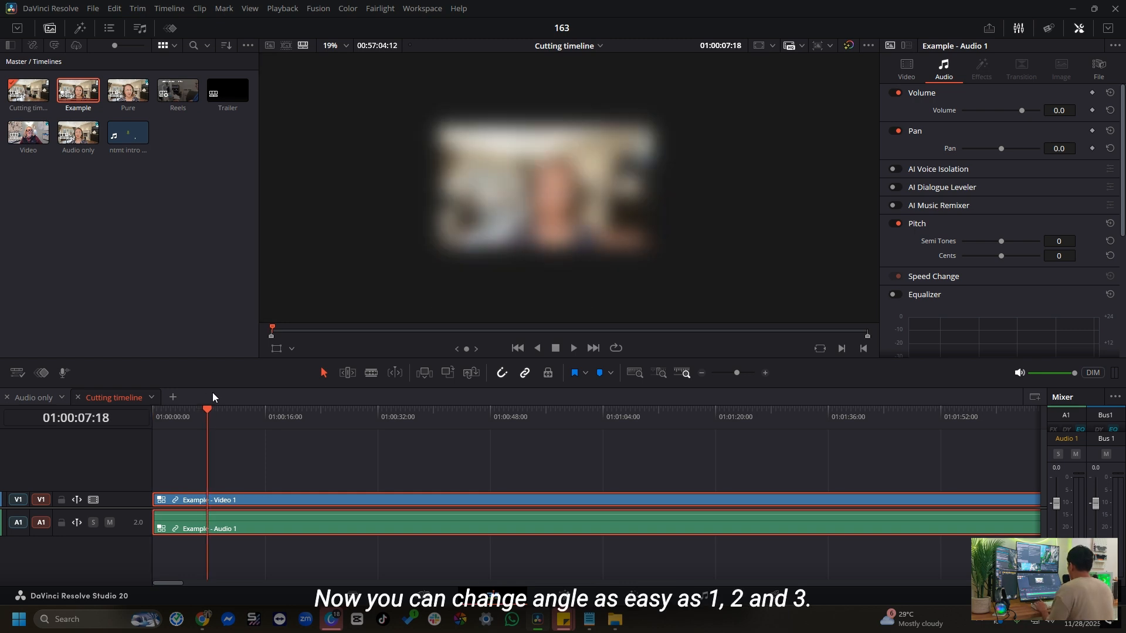
Switch the multicam clip in the Cutting timeline to camera angle 2 and to camera angle 3
key(alt+2)
key(alt+3)
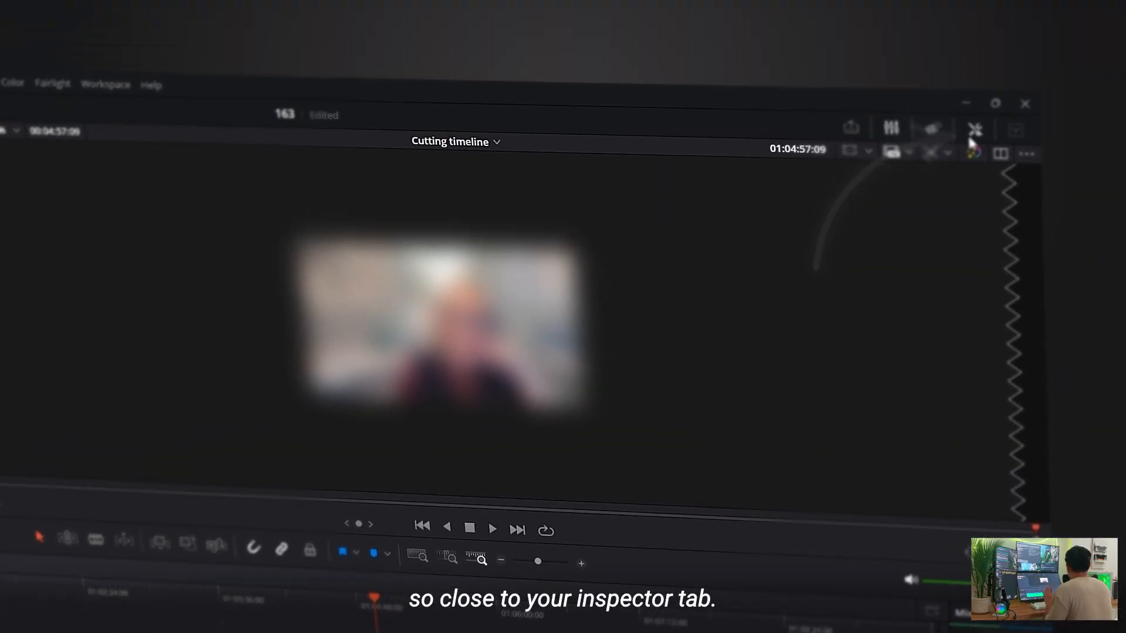
Show the source viewer beside the timeline viewer and set it to Multicam mode
click(1003, 154)
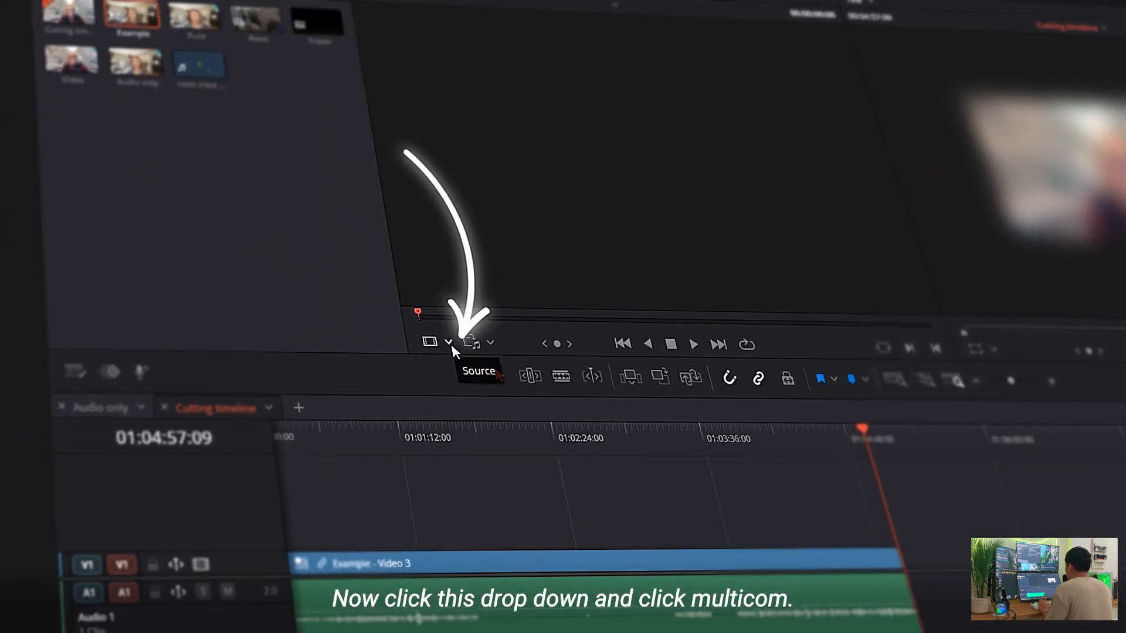
click(36, 485)
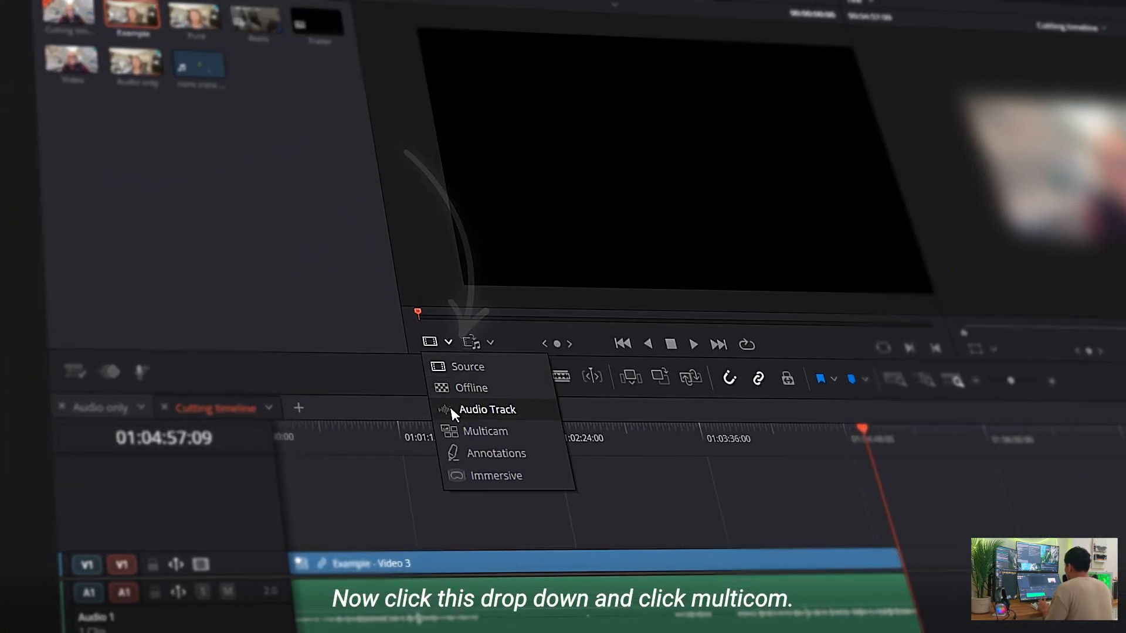
click(476, 431)
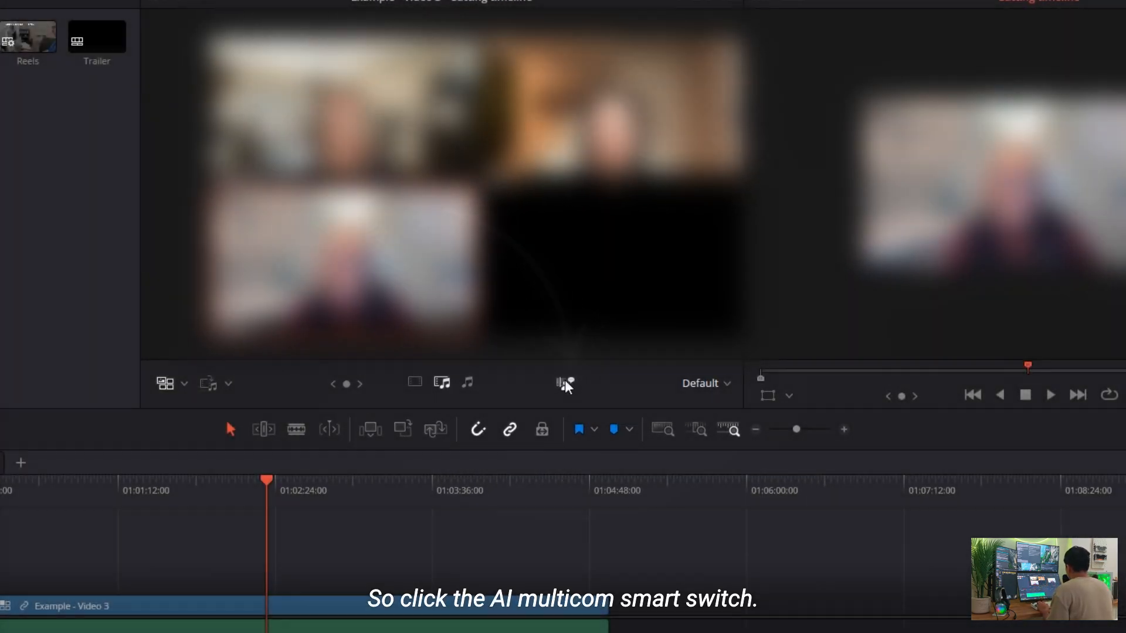
Analyze the multicam clip with AI Multicam SmartSwitch, using wide angle None and Better quality
click(565, 379)
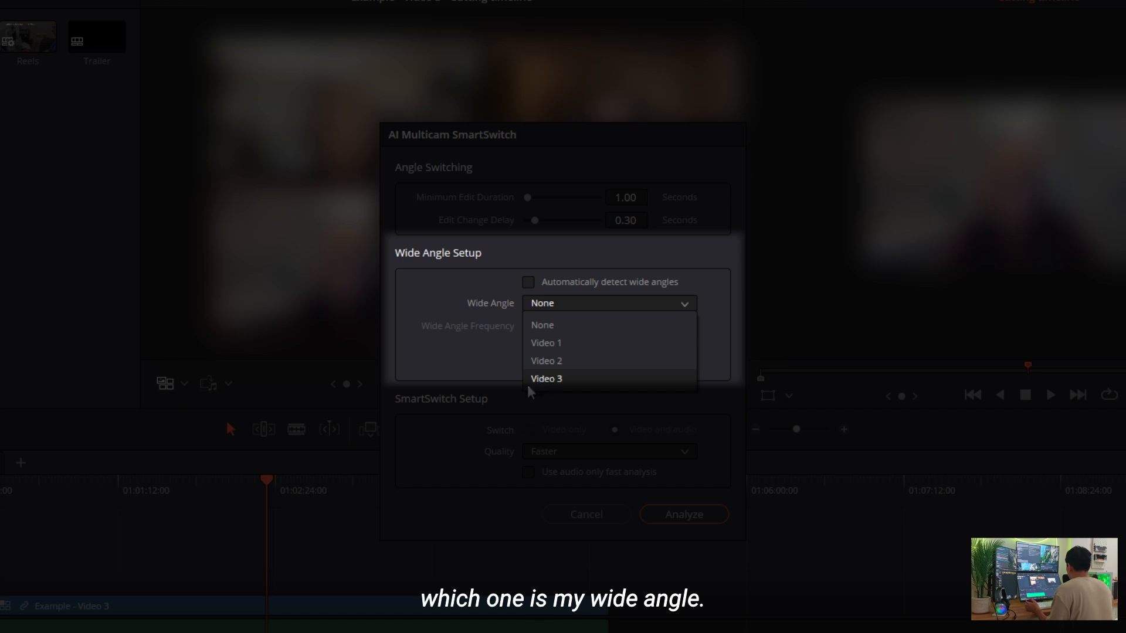
click(488, 371)
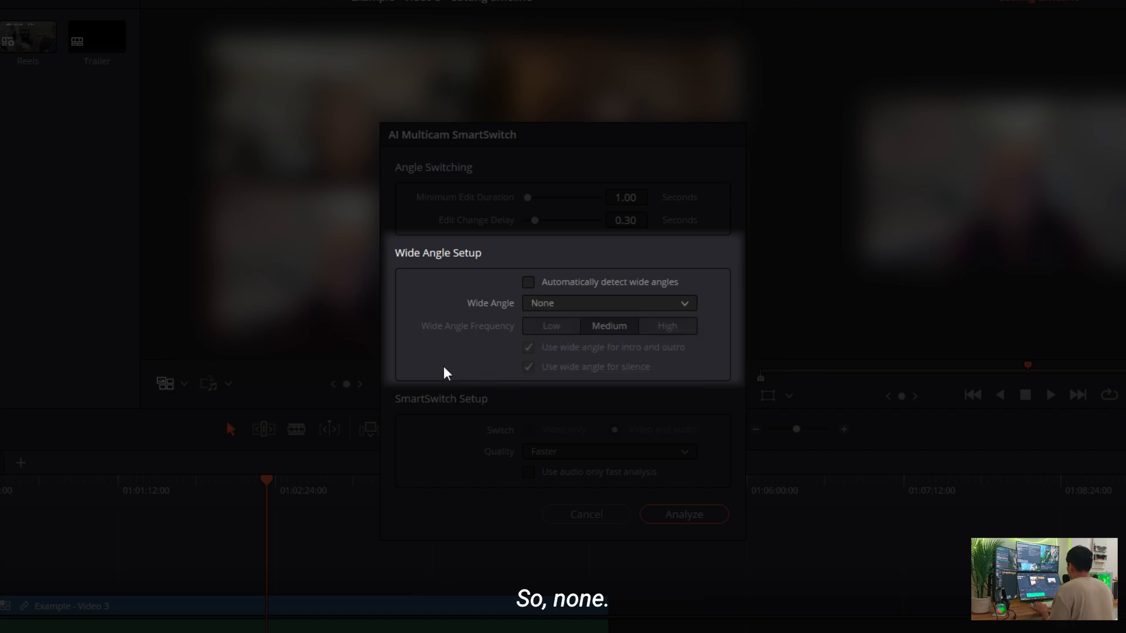
click(560, 454)
click(542, 492)
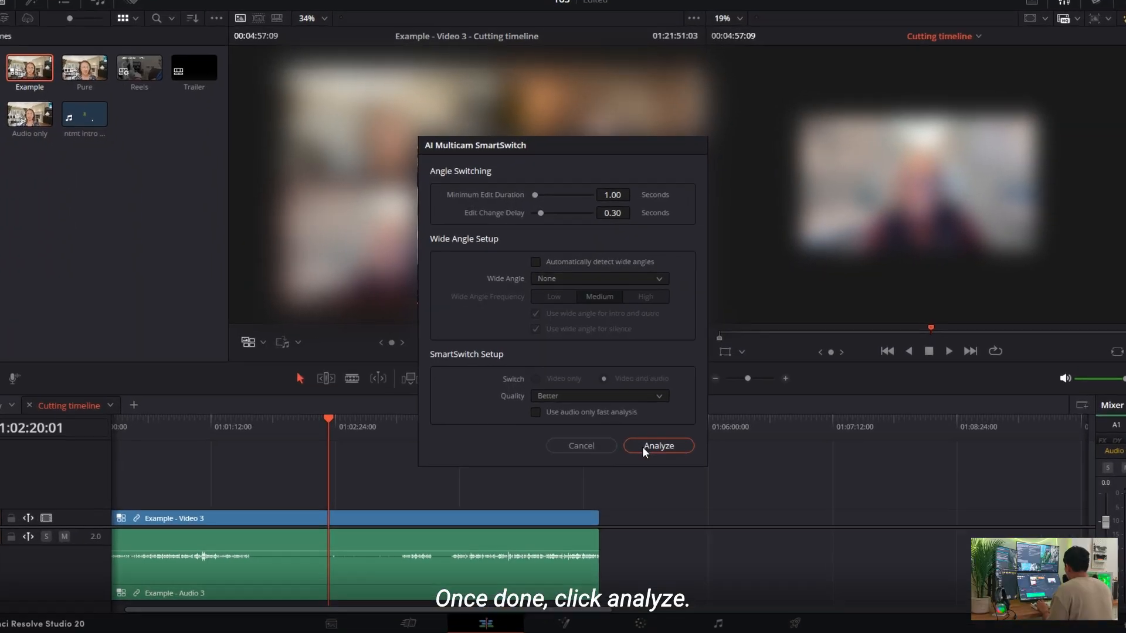
click(650, 434)
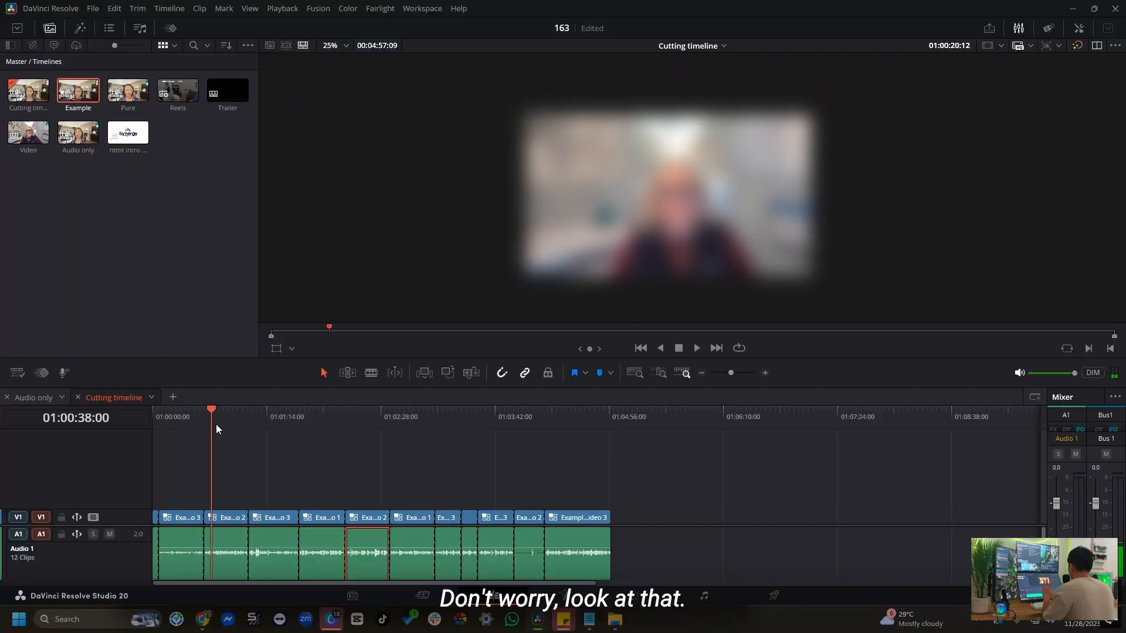
drag(216, 424, 478, 445)
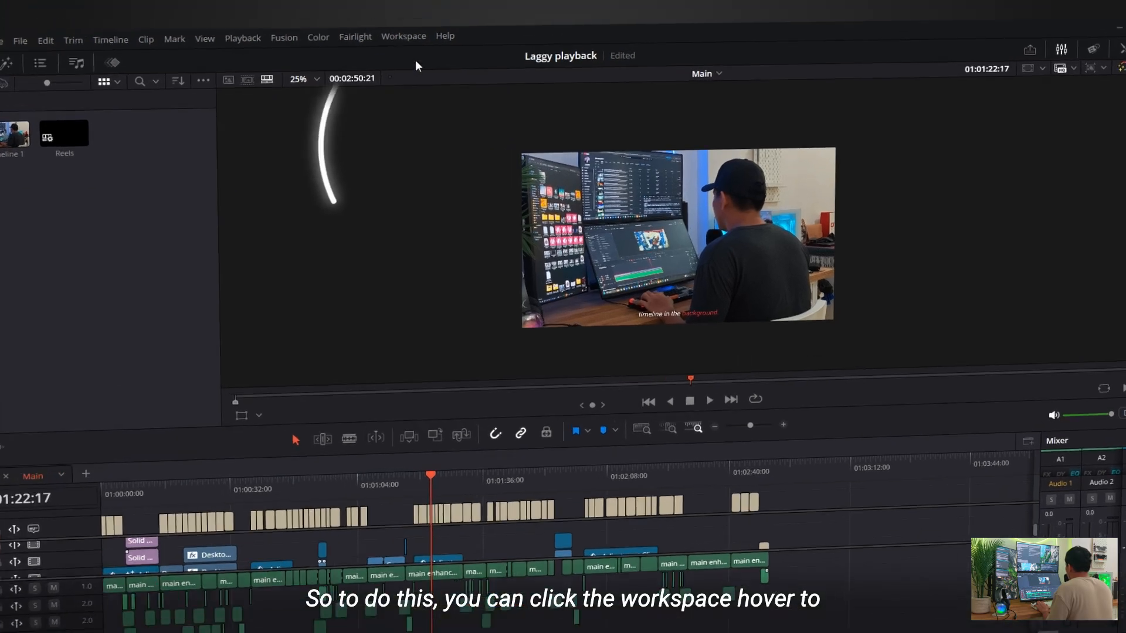
Turn on dual screen mode for the Laggy playback project and switch it to the full screen timeline layout
click(403, 36)
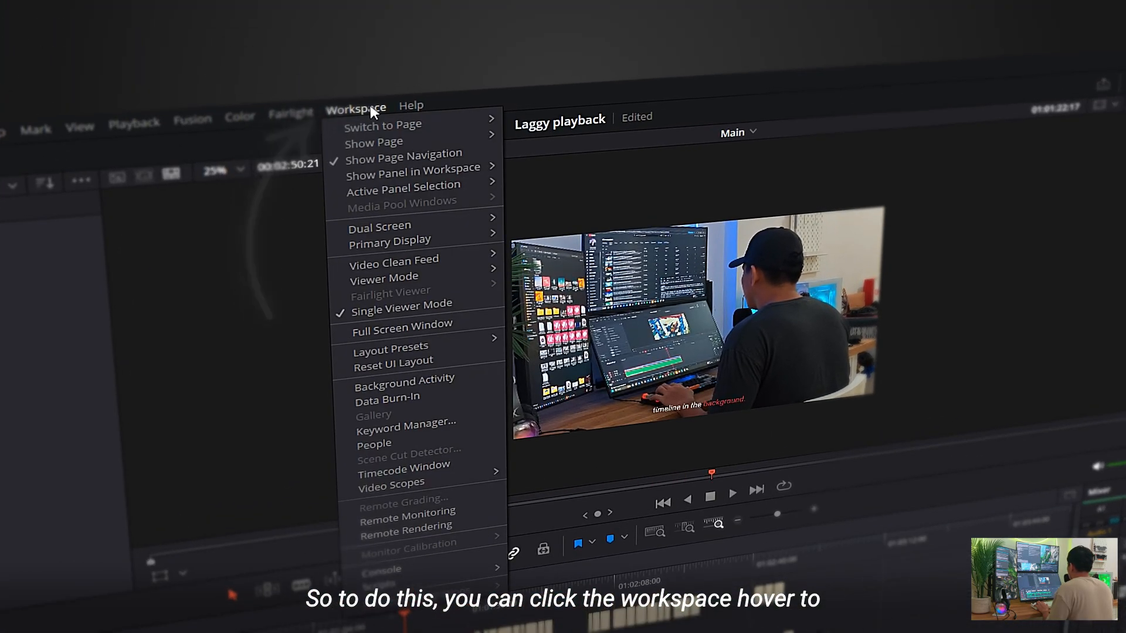
mouse_move(395, 227)
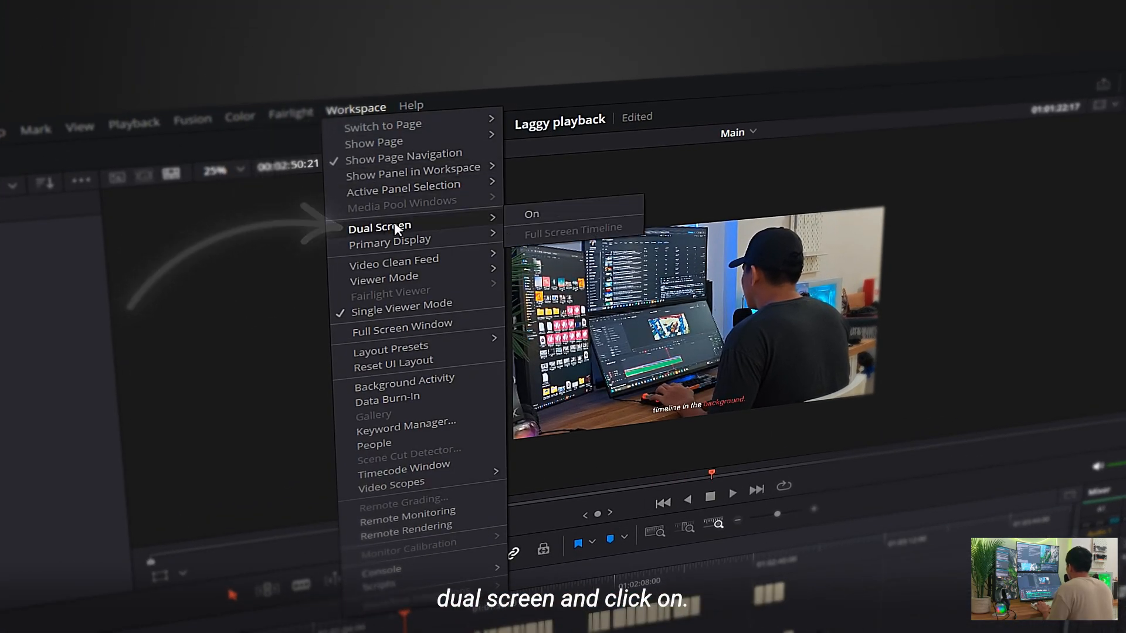
click(520, 220)
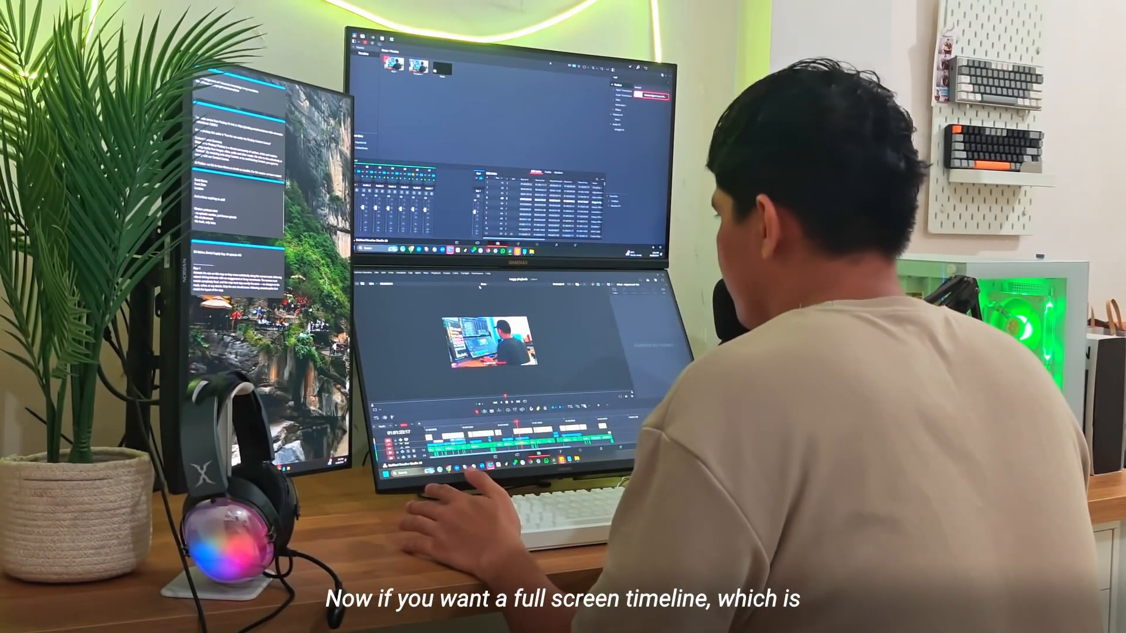
click(463, 266)
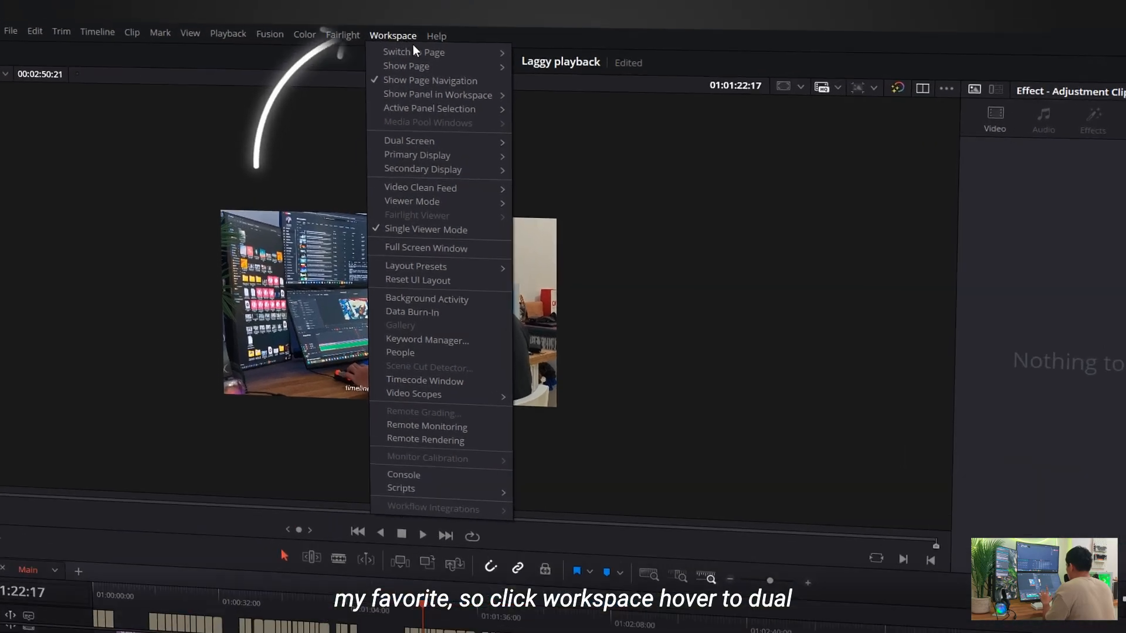
mouse_move(366, 179)
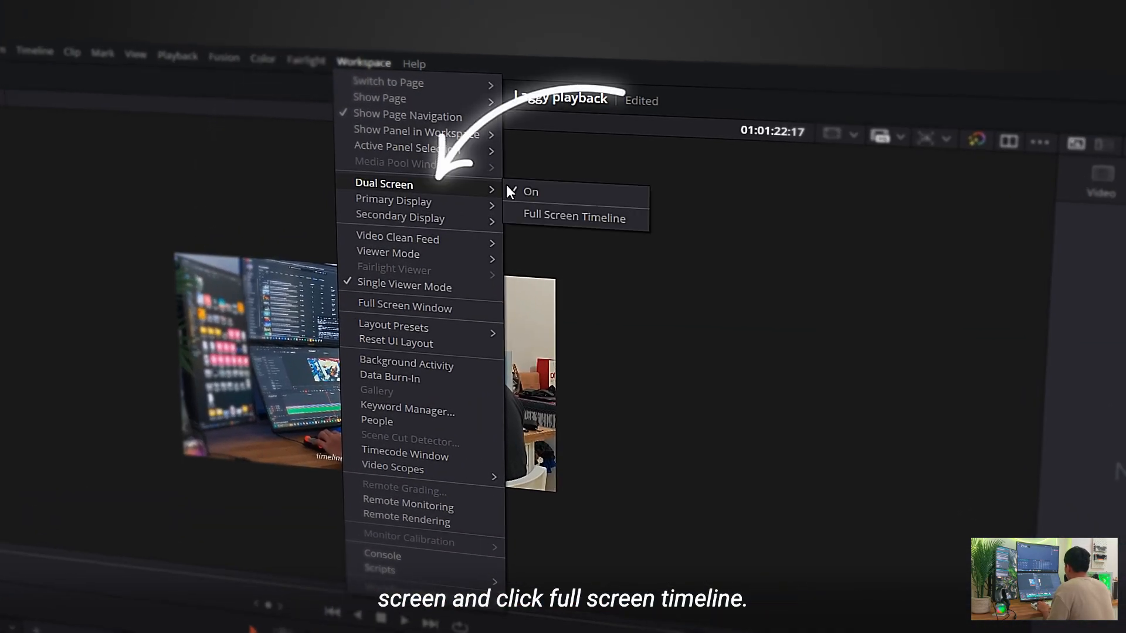
click(579, 217)
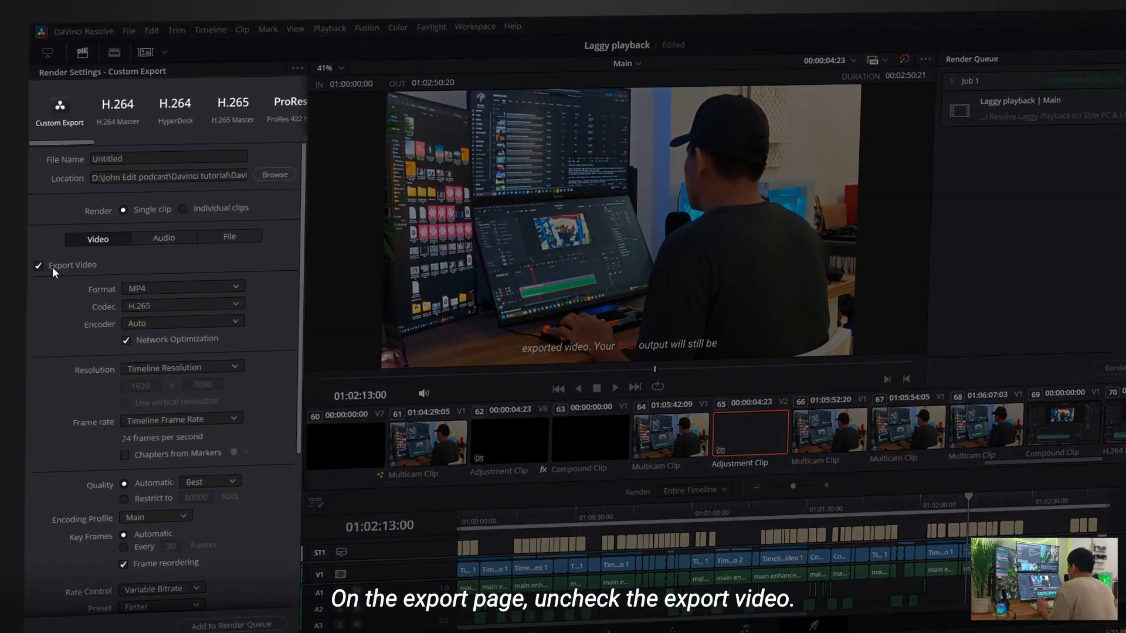
Turn off video export in the custom render settings and set the audio format to MP3
click(52, 266)
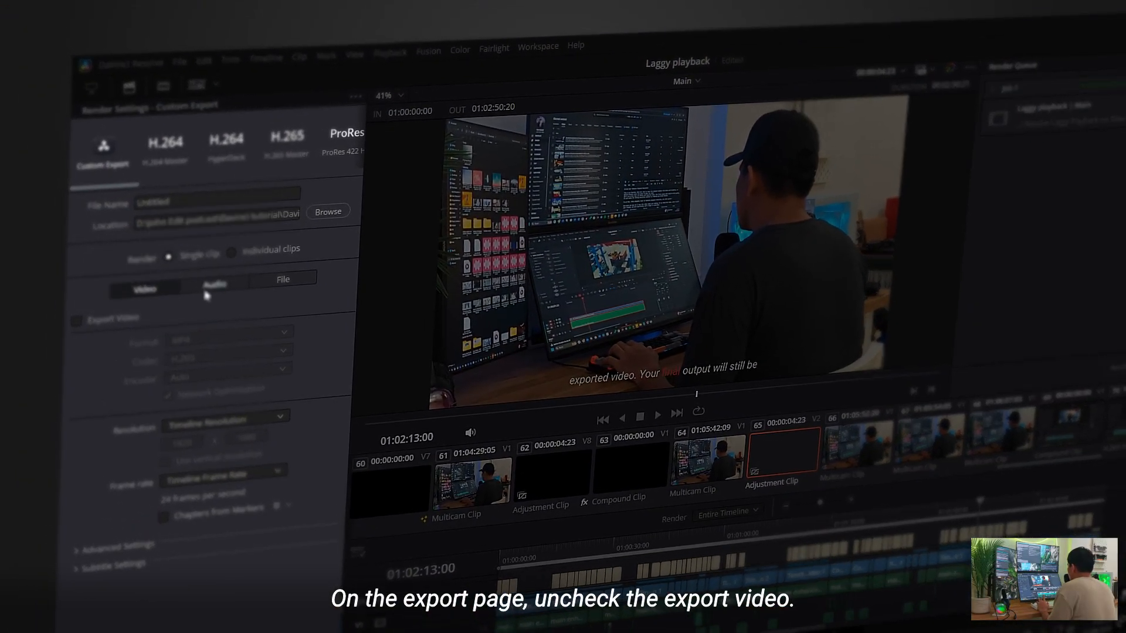
click(205, 292)
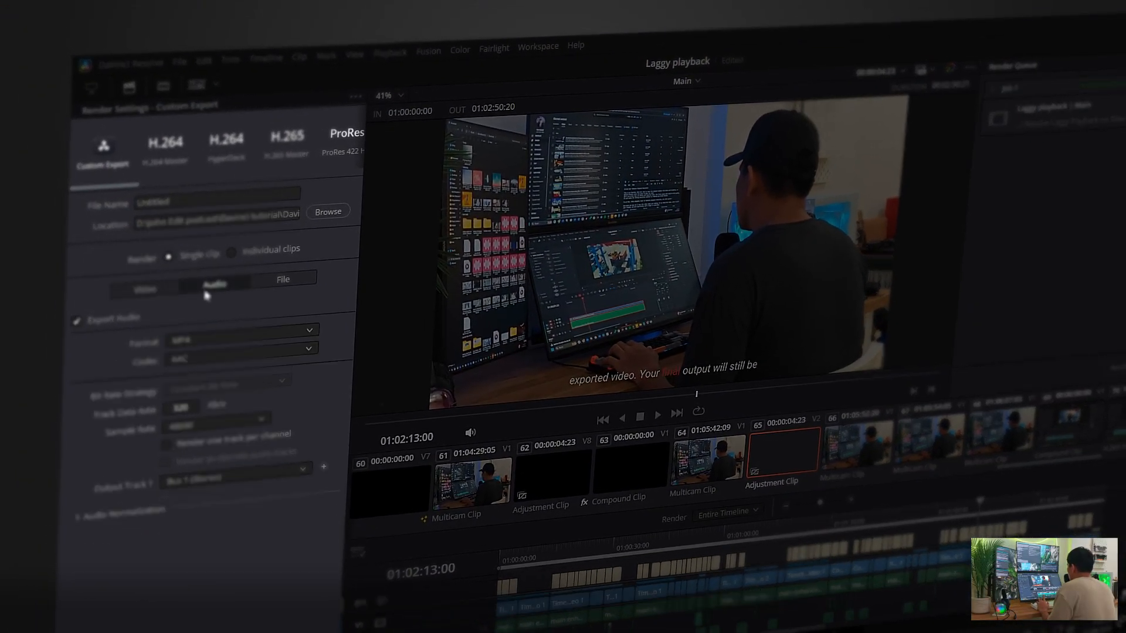
click(201, 343)
click(188, 433)
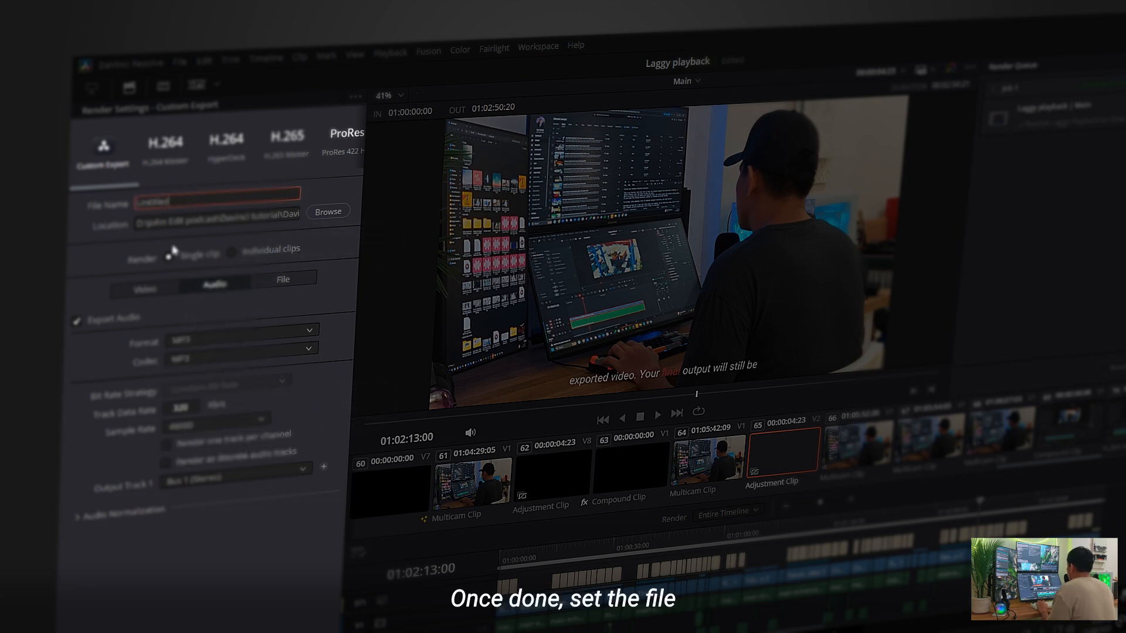
Name the audio export asdfasdf and add it to the render queue
drag(183, 200, 87, 210)
text(asdfasdf)
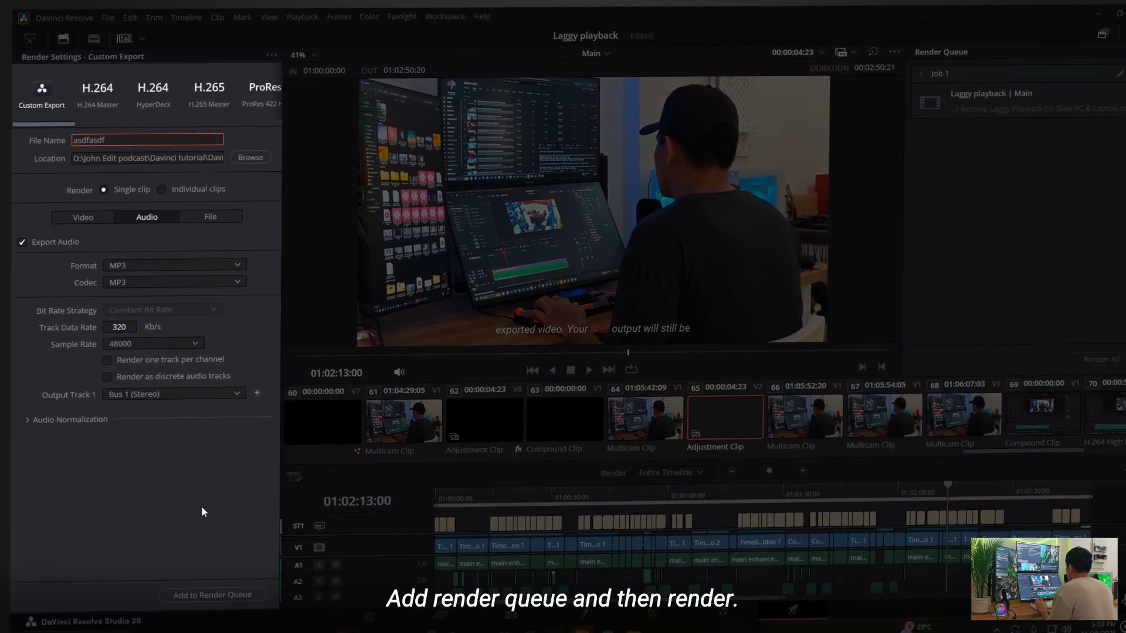
click(212, 595)
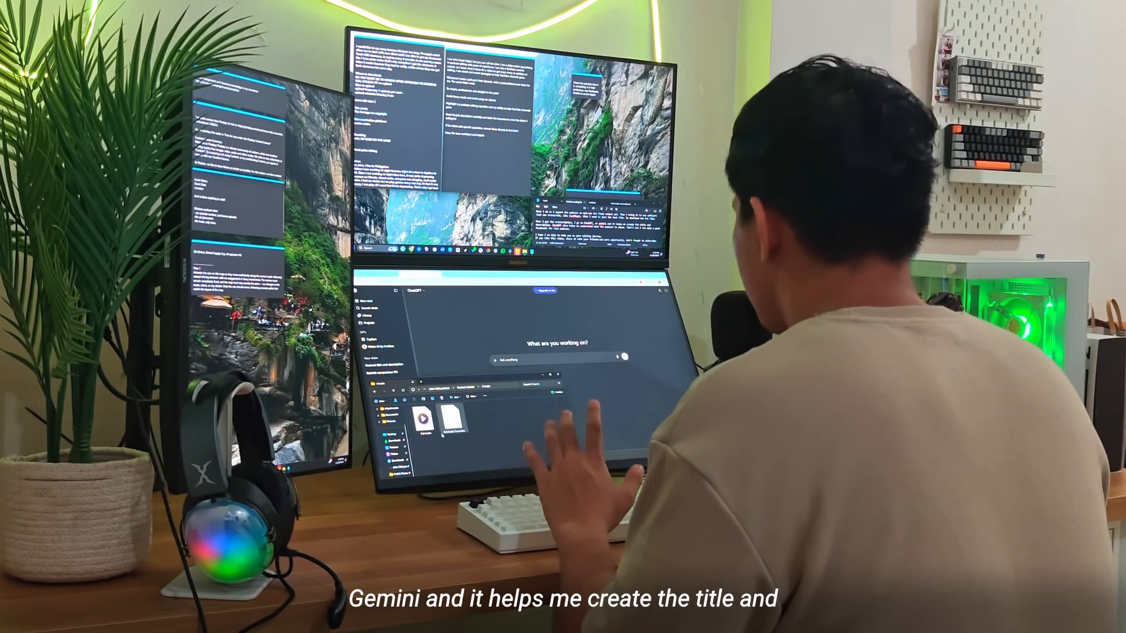
Switch to ChatGPT and submit Full Audio Transcribe.txt with a request for podcast titles and a video description, reviewing the reply
drag(241, 472, 546, 312)
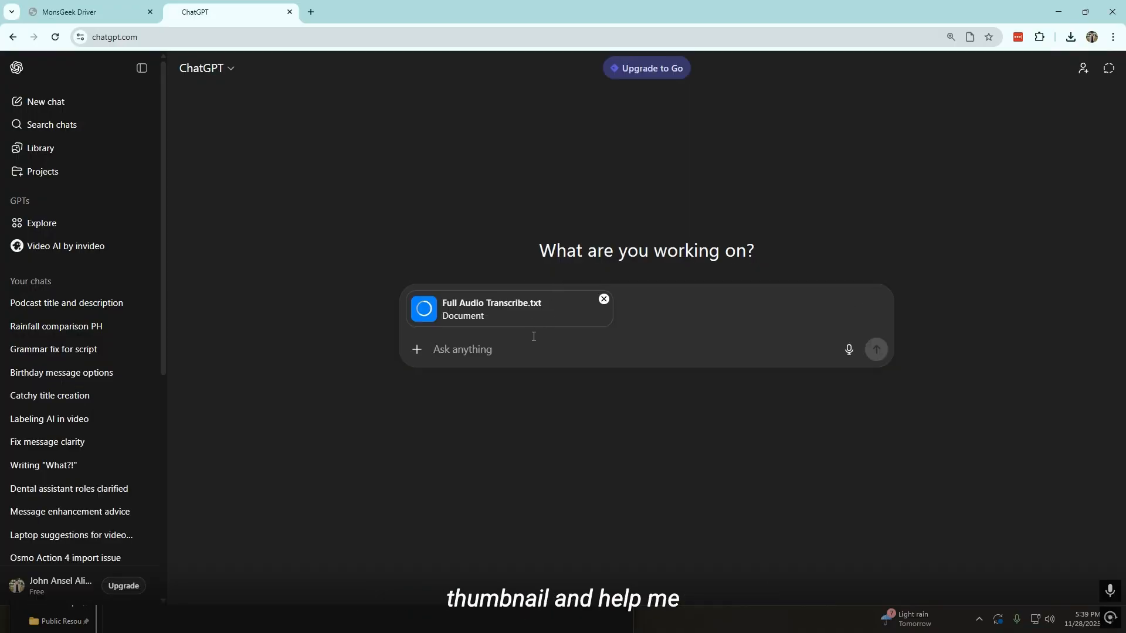
key(Return)
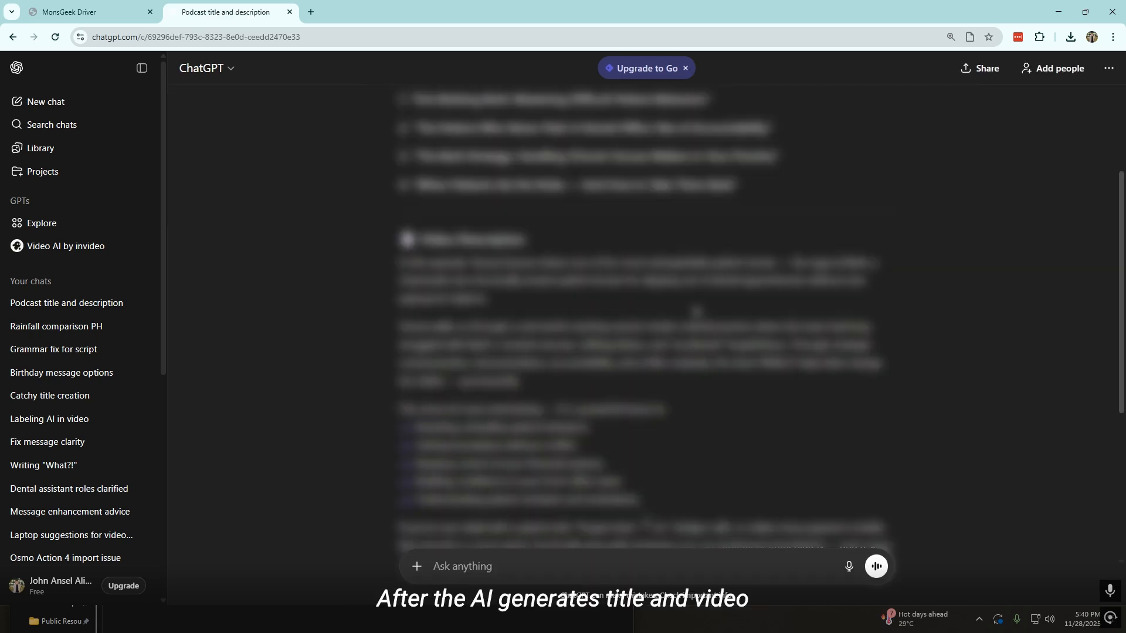
scroll(696, 311, up, 4)
scroll(645, 521, down, 3)
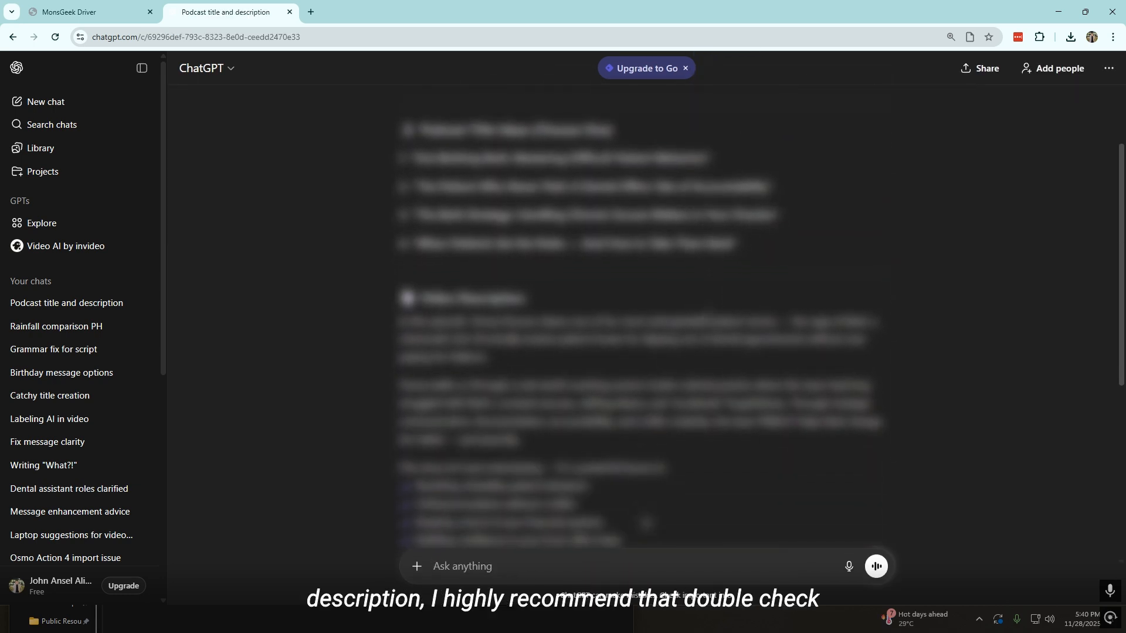